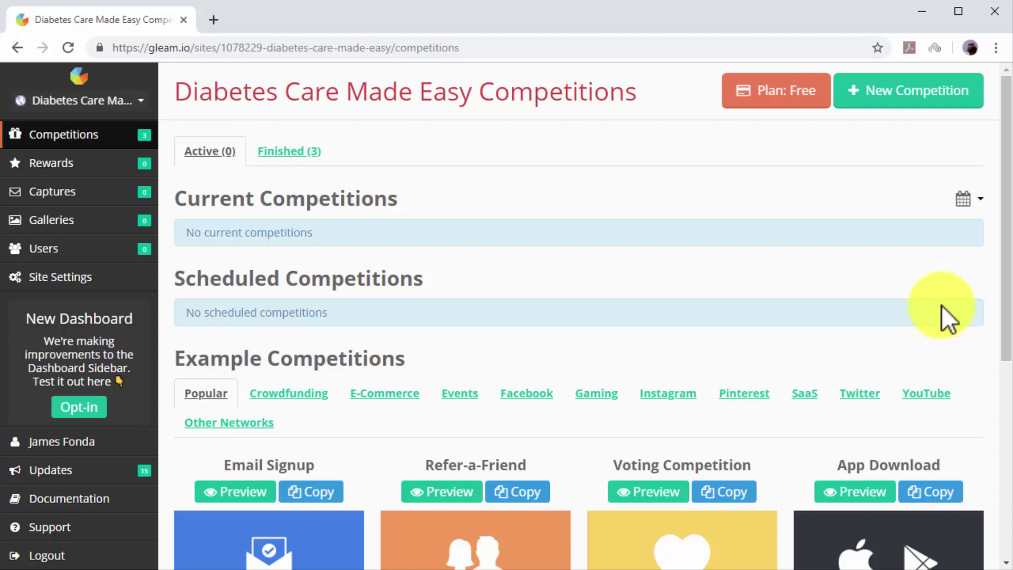
# Start a new competition named 'Win A Diabetes Testing Kit With The DCME Giveaway!'.
pyautogui.click(873, 90)
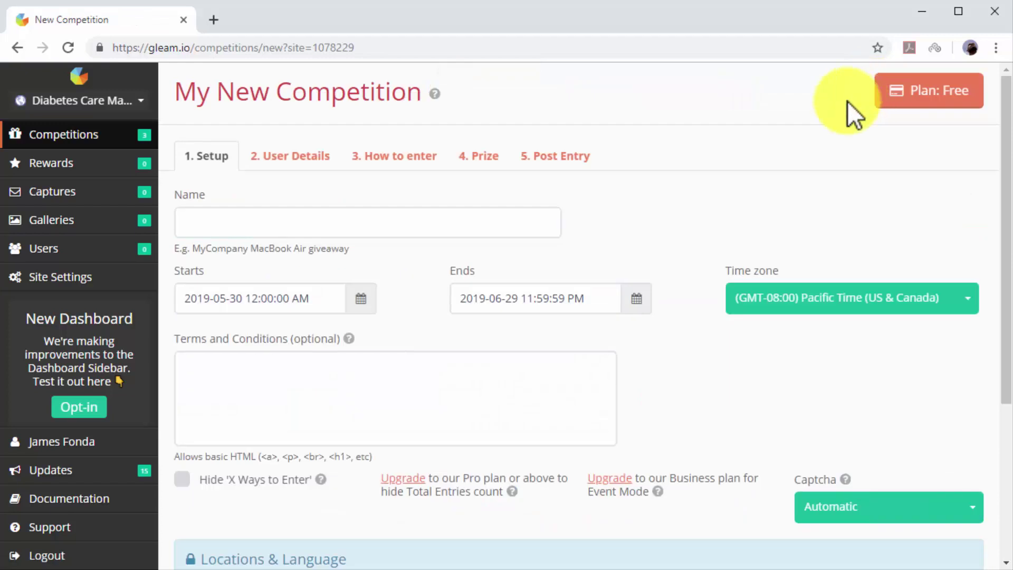
pyautogui.click(537, 226)
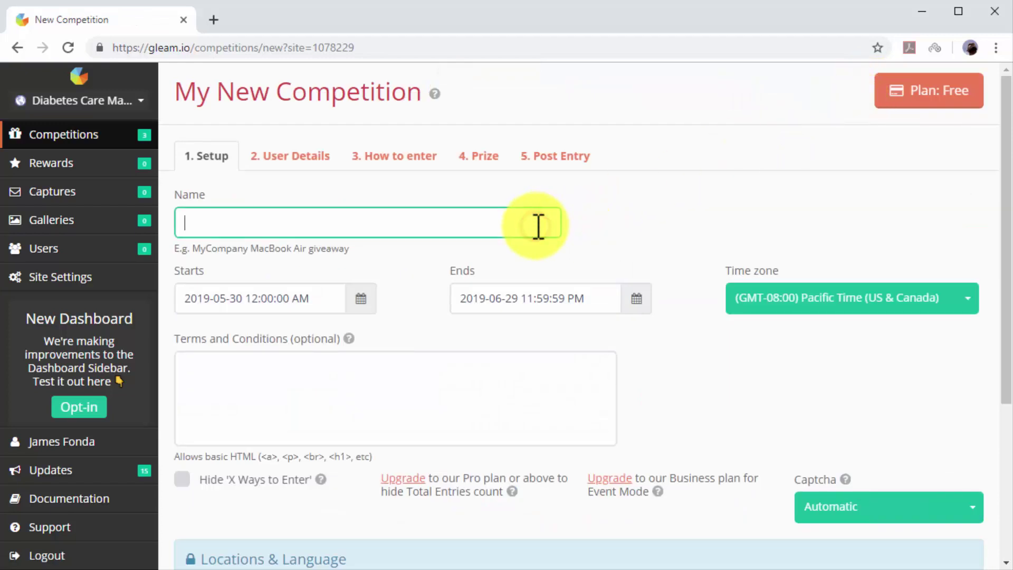
pyautogui.write('Win A Diabetes ')
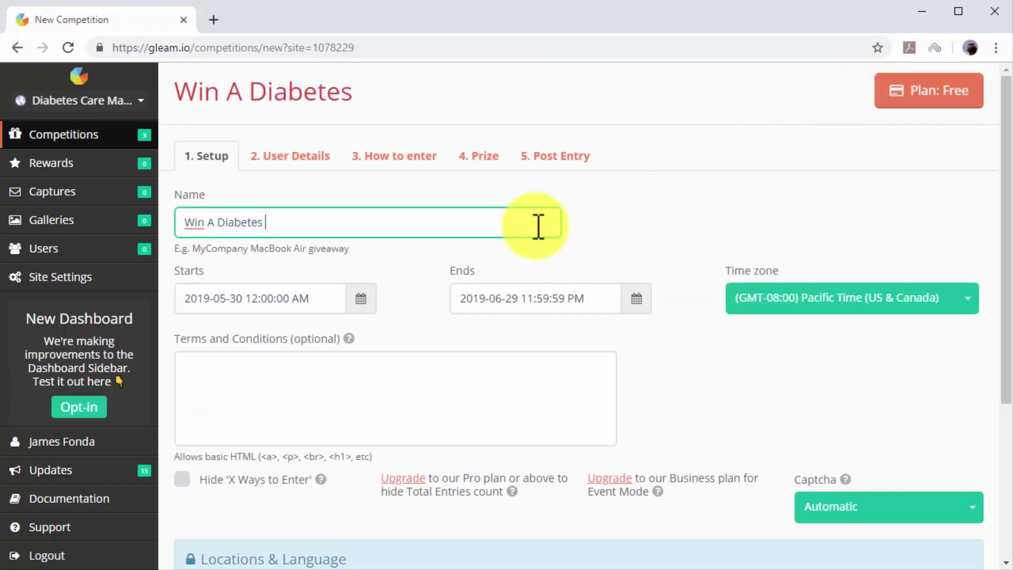
pyautogui.write('Testing Kit ')
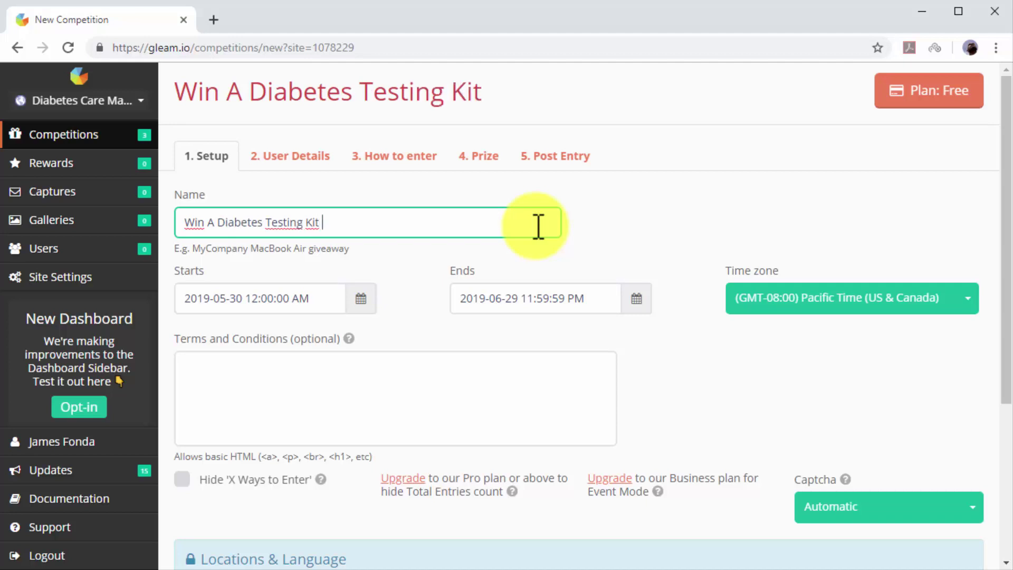
pyautogui.write('With The DCME ')
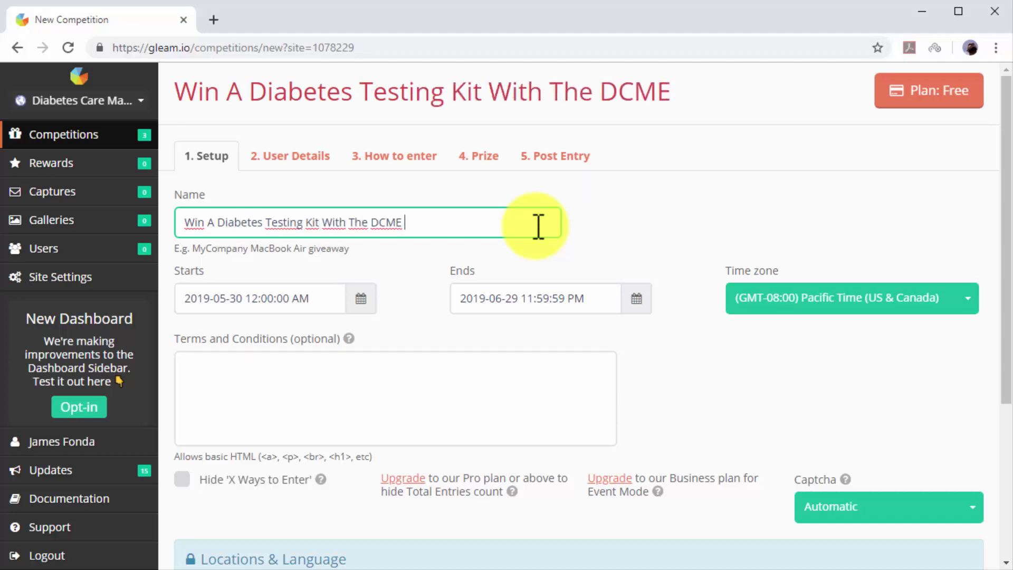
pyautogui.write('Giveaway!')
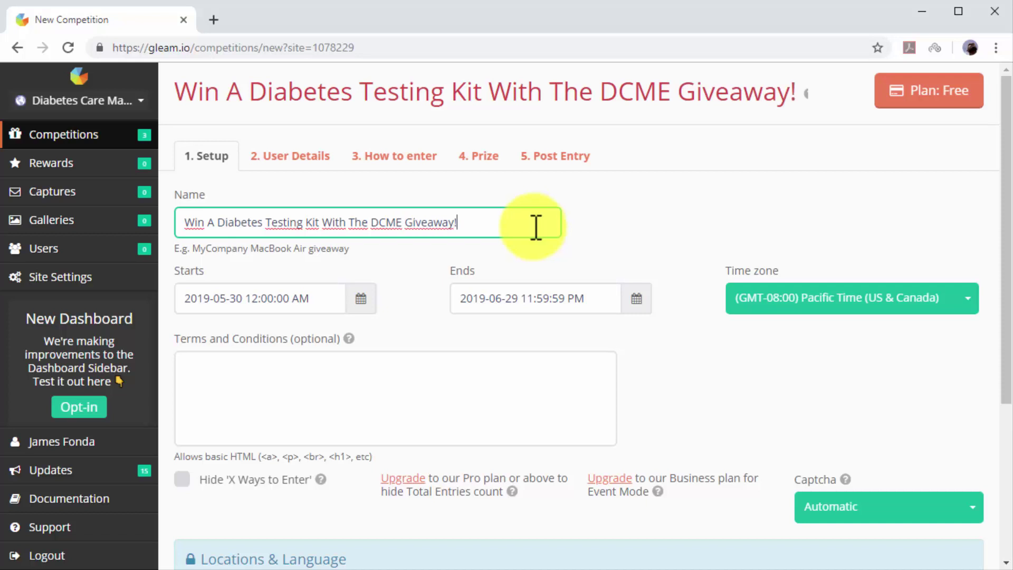
# Set the competition to run from 31 May to 5 July 2019.
pyautogui.click(361, 298)
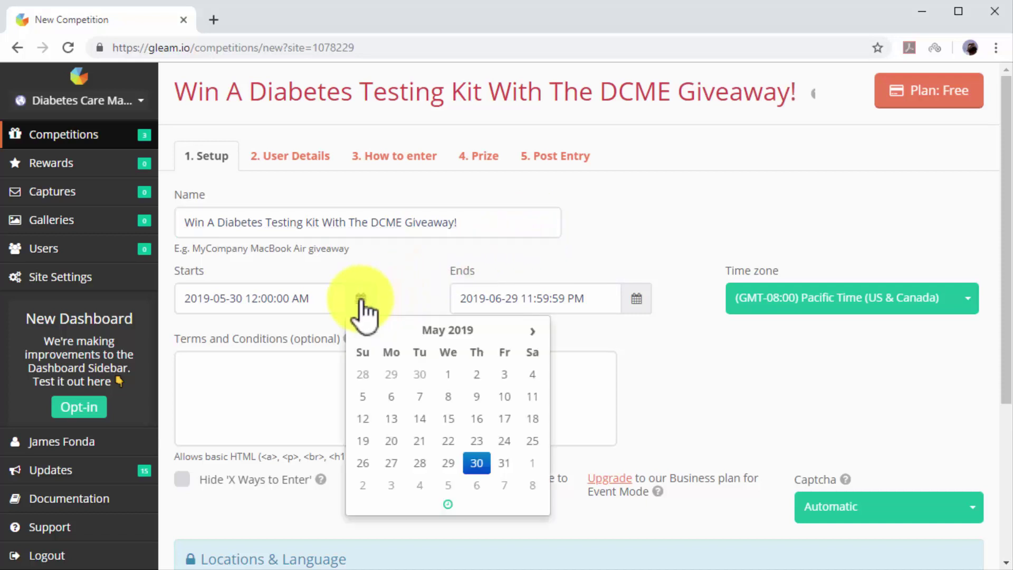
pyautogui.click(516, 466)
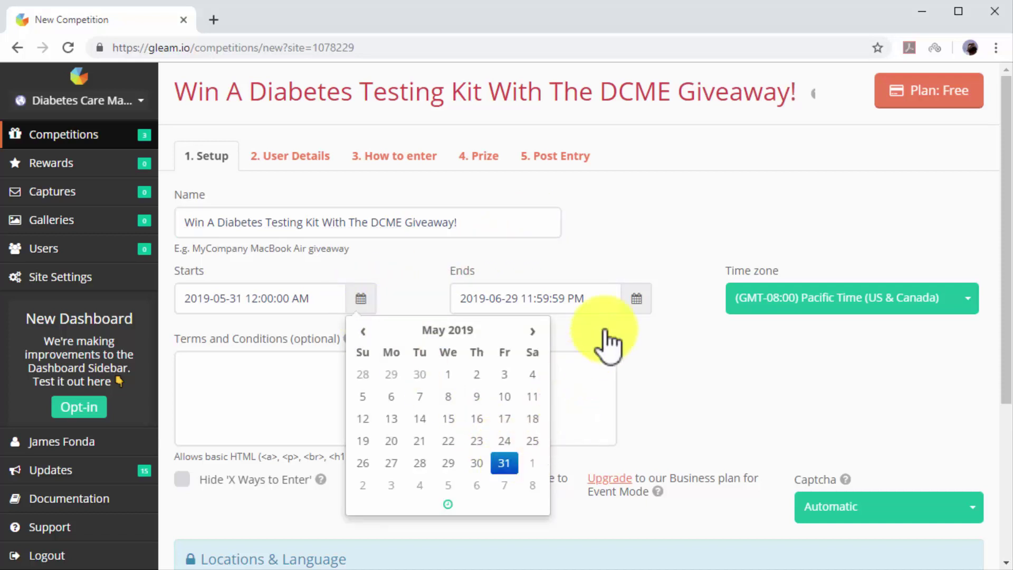
pyautogui.click(635, 302)
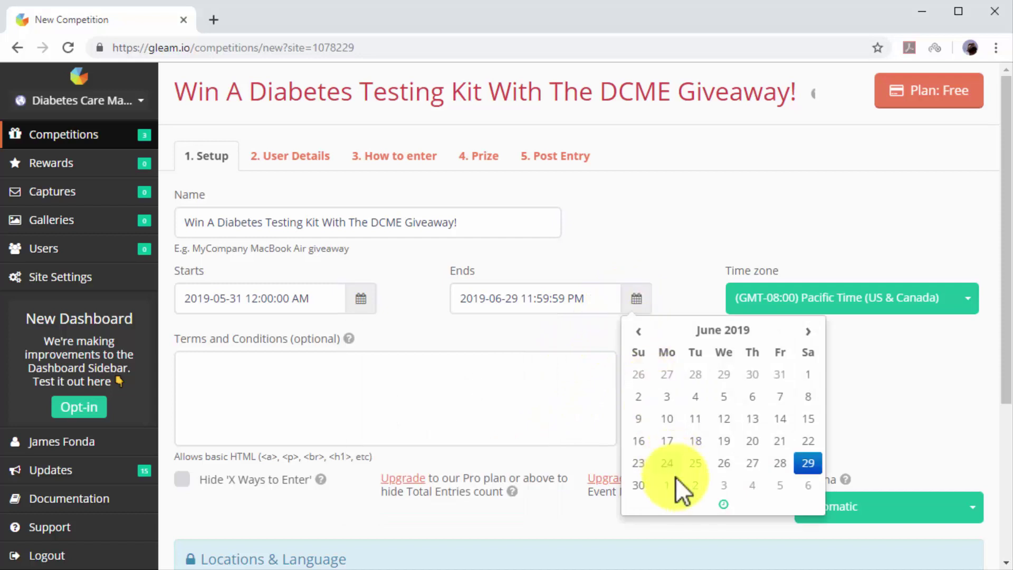
pyautogui.click(779, 485)
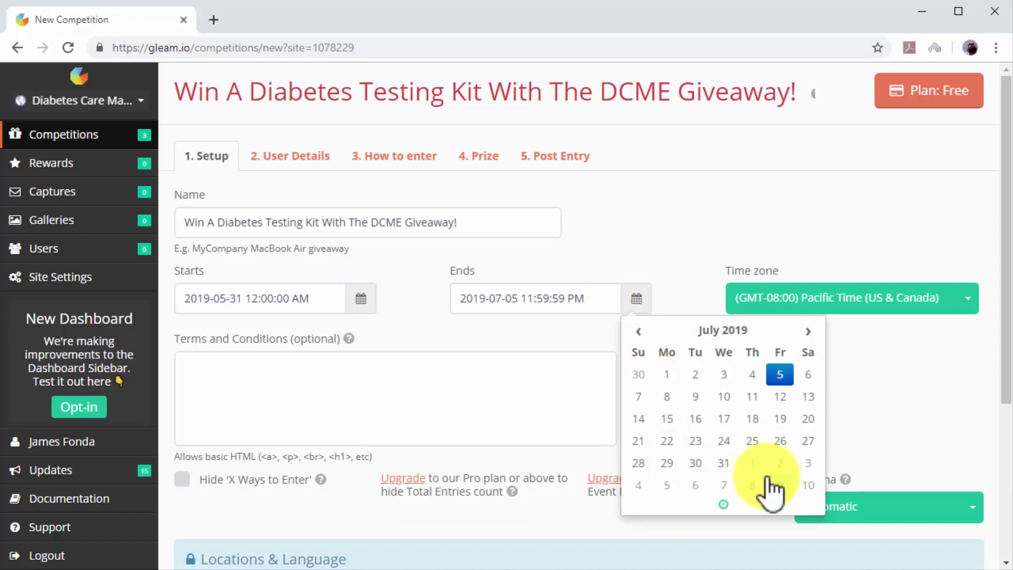
pyautogui.click(675, 306)
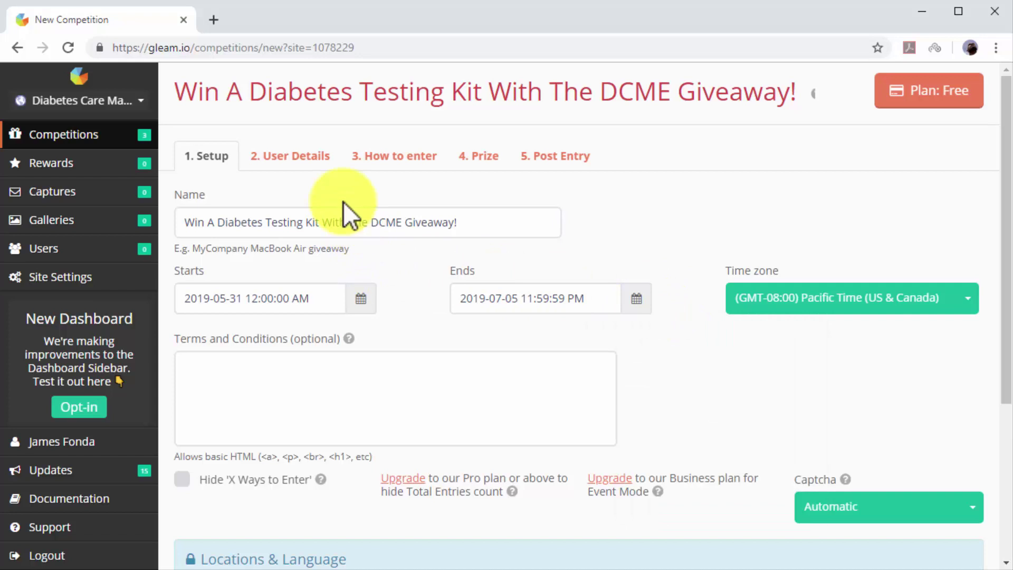
# Paste the Diabetes Care Facebook page link into 'Allow users to Like a Facebook Page' under User Details.
pyautogui.click(324, 165)
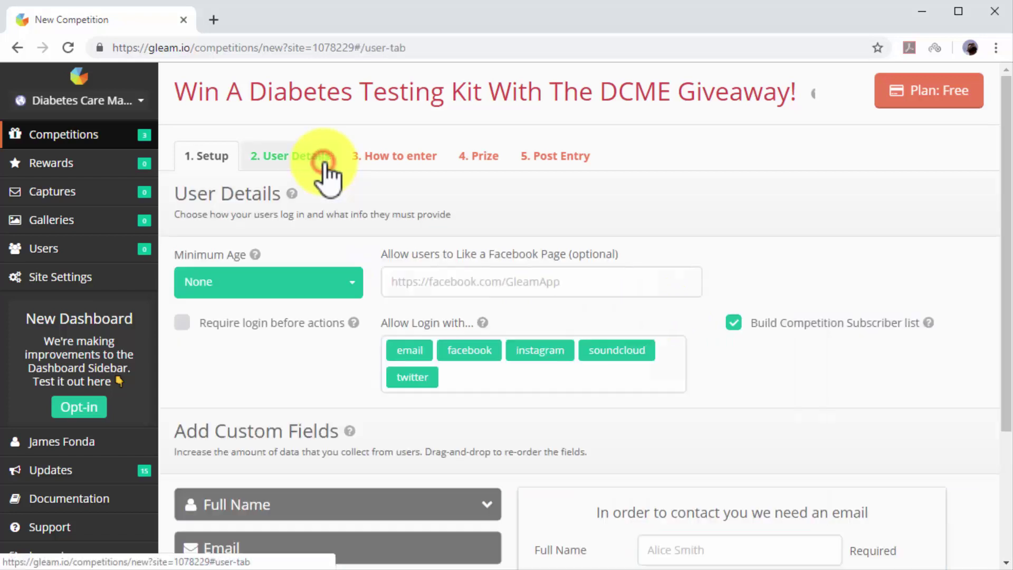
pyautogui.click(436, 283)
pyautogui.hotkey('ctrl', 'v')
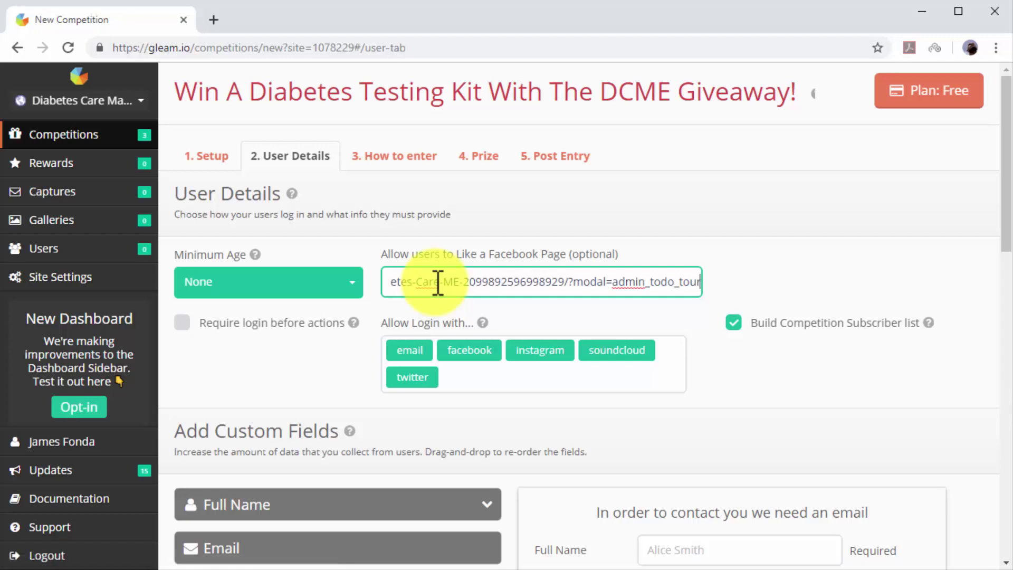
pyautogui.click(394, 155)
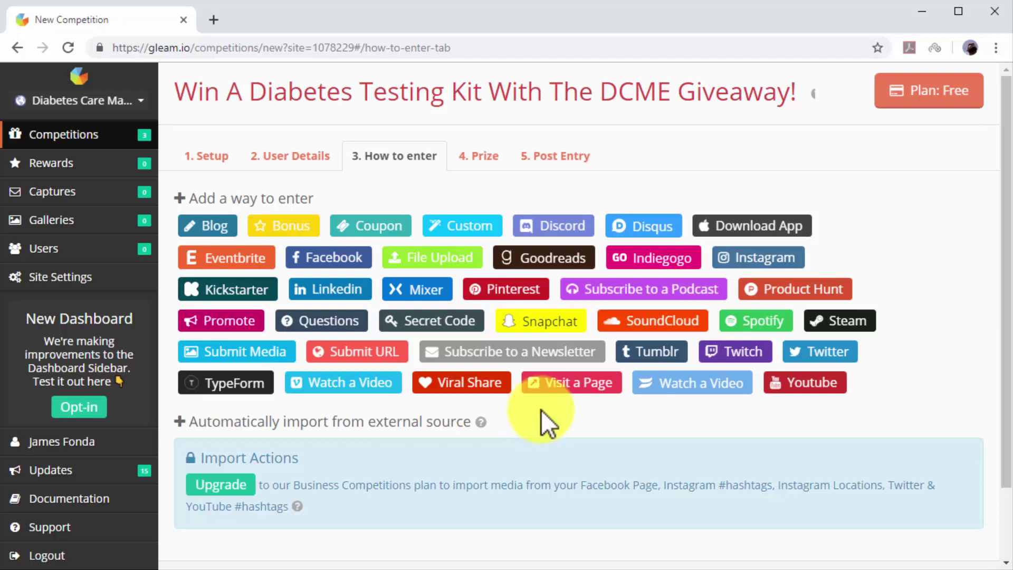
# Add a Visit a Page entry titled 'Visit Us To Enter!' worth 3 entries.
pyautogui.click(558, 384)
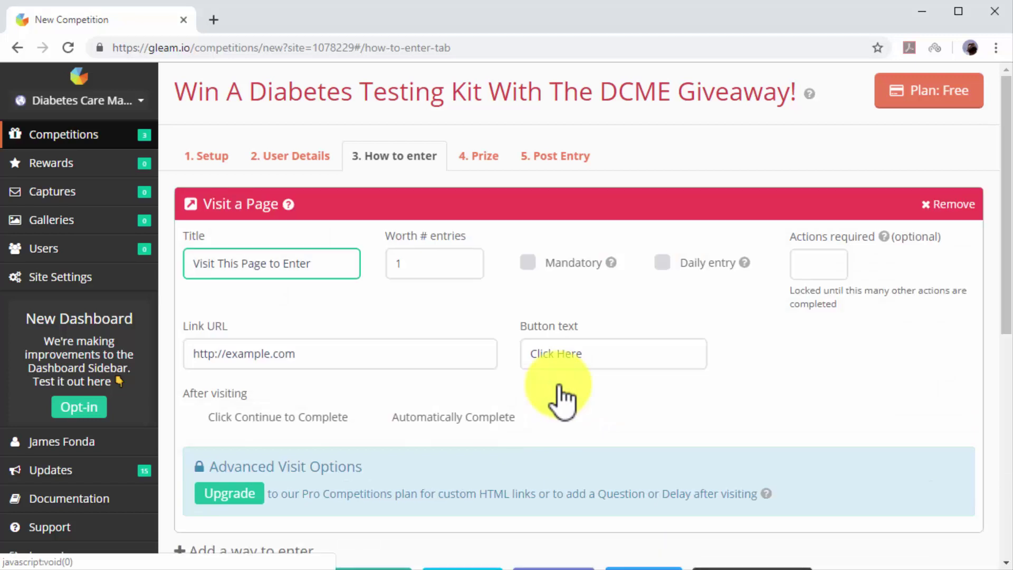
pyautogui.click(347, 264)
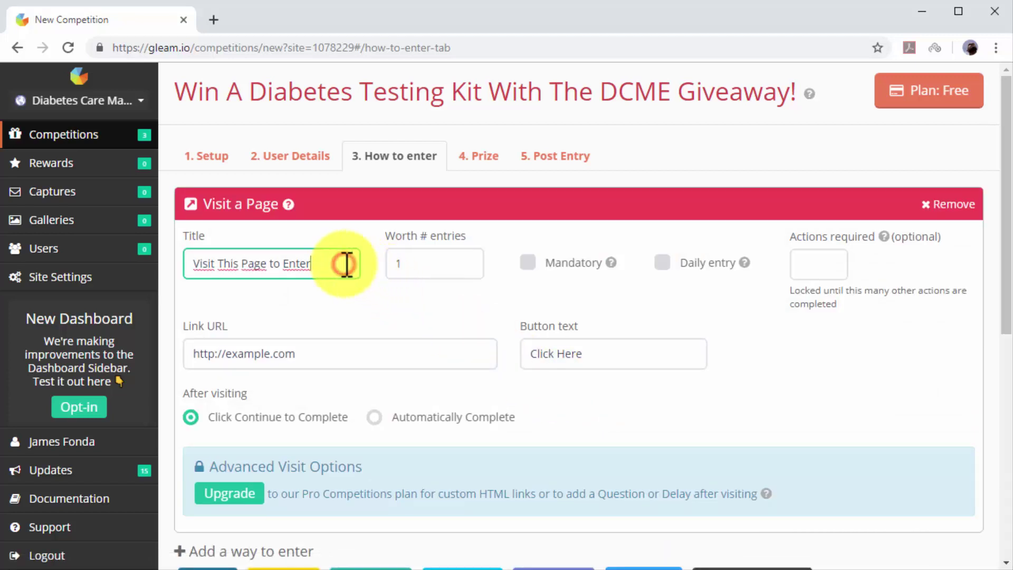
pyautogui.press('BackSpace')
pyautogui.press('BackSpace')
pyautogui.press('BackSpace')
pyautogui.press('BackSpace')
pyautogui.press('BackSpace')
pyautogui.press('BackSpace')
pyautogui.press('BackSpace')
pyautogui.press('BackSpace')
pyautogui.press('BackSpace')
pyautogui.press('BackSpace')
pyautogui.press('BackSpace')
pyautogui.press('BackSpace')
pyautogui.press('BackSpace')
pyautogui.press('BackSpace')
pyautogui.press('BackSpace')
pyautogui.press('BackSpace')
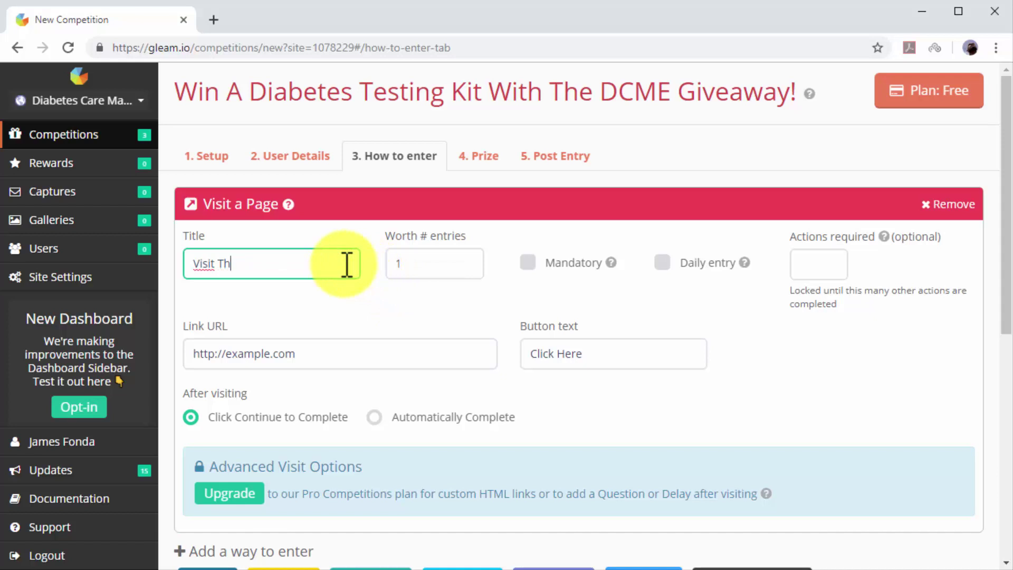
pyautogui.press('BackSpace')
pyautogui.press('BackSpace')
pyautogui.write('Us To Enter!')
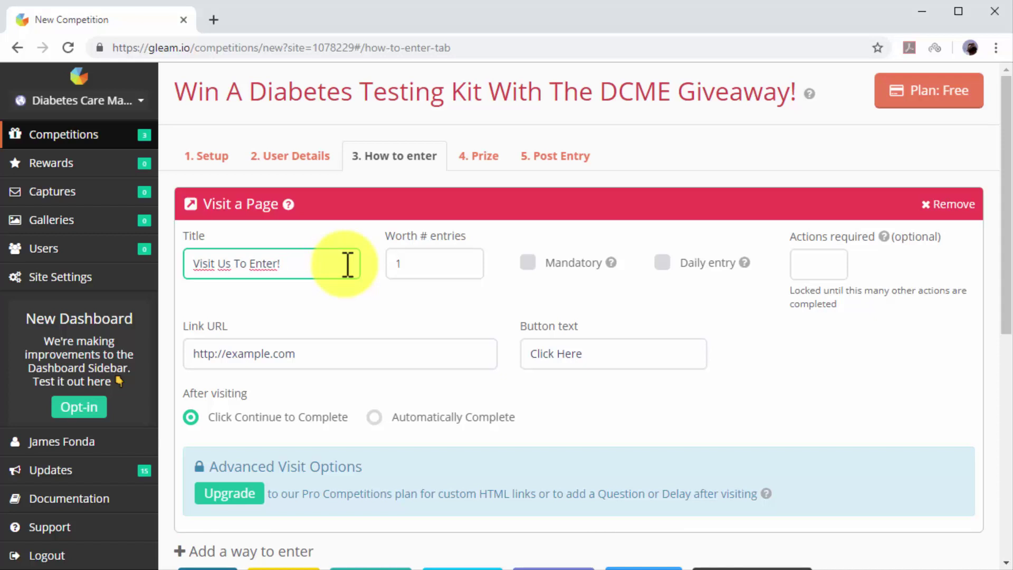
pyautogui.click(419, 264)
pyautogui.press('BackSpace')
pyautogui.write('3')
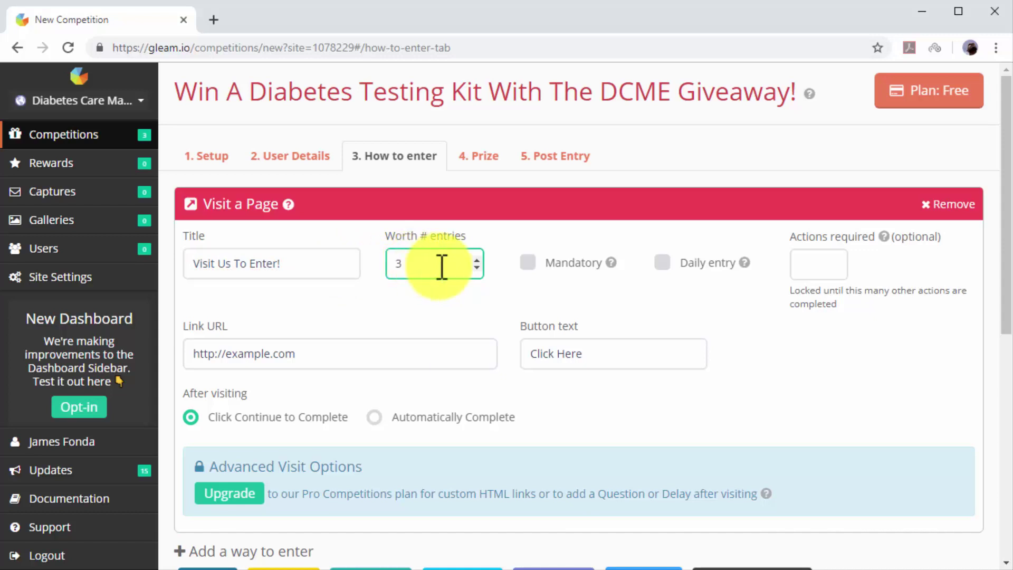
# Make it mandatory, link diabetescaremadeeasy.com, and set the button text to 'Click To Visit'.
pyautogui.click(521, 264)
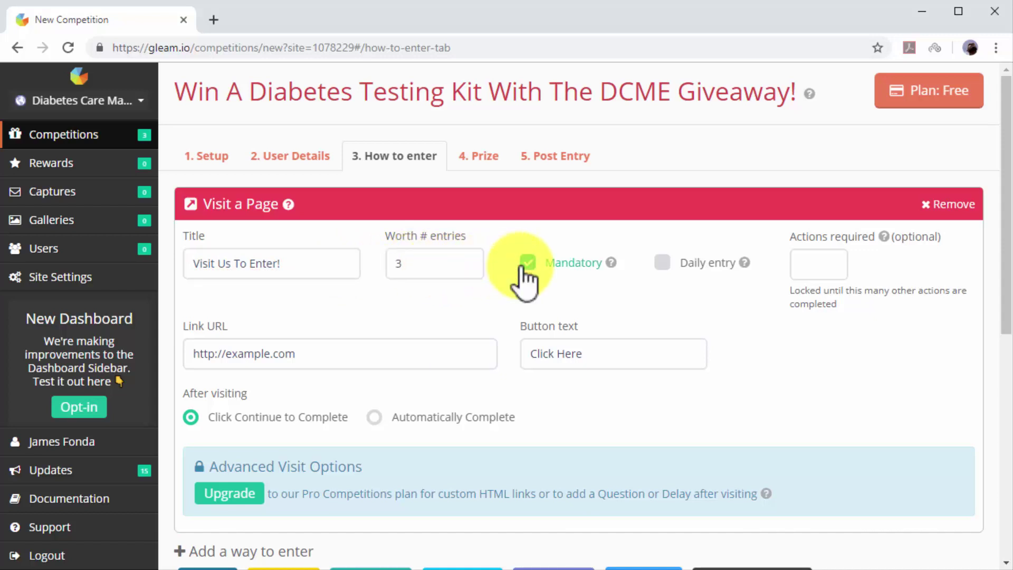
pyautogui.click(447, 360)
pyautogui.press('BackSpace')
pyautogui.press('BackSpace')
pyautogui.press('BackSpace')
pyautogui.press('BackSpace')
pyautogui.press('BackSpace')
pyautogui.press('BackSpace')
pyautogui.press('BackSpace')
pyautogui.press('BackSpace')
pyautogui.press('BackSpace')
pyautogui.press('BackSpace')
pyautogui.press('BackSpace')
pyautogui.press('BackSpace')
pyautogui.press('BackSpace')
pyautogui.press('BackSpace')
pyautogui.press('BackSpace')
pyautogui.press('BackSpace')
pyautogui.press('BackSpace')
pyautogui.press('BackSpace')
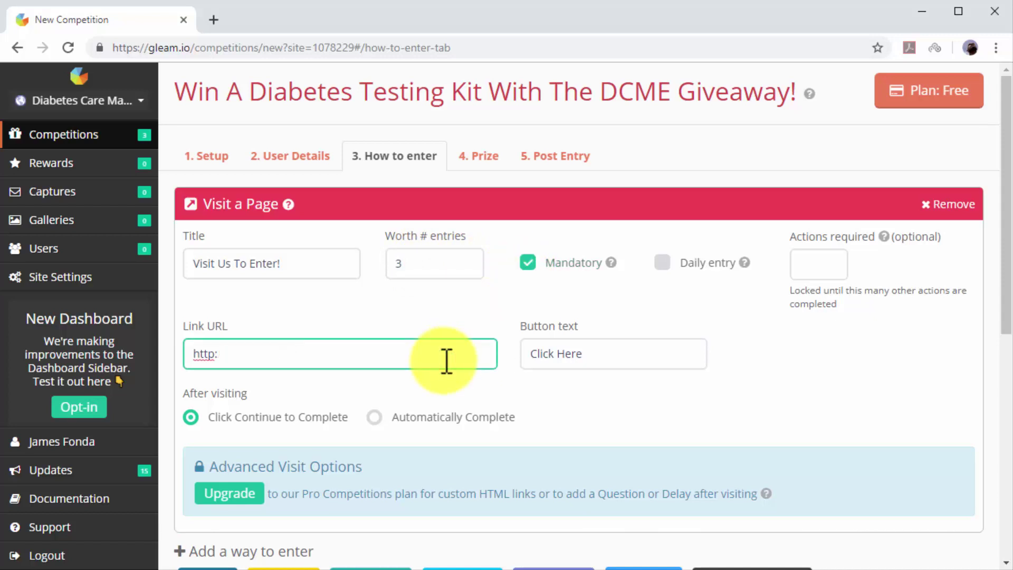
pyautogui.write('diabetescaremadeeasy.com')
pyautogui.click(610, 353)
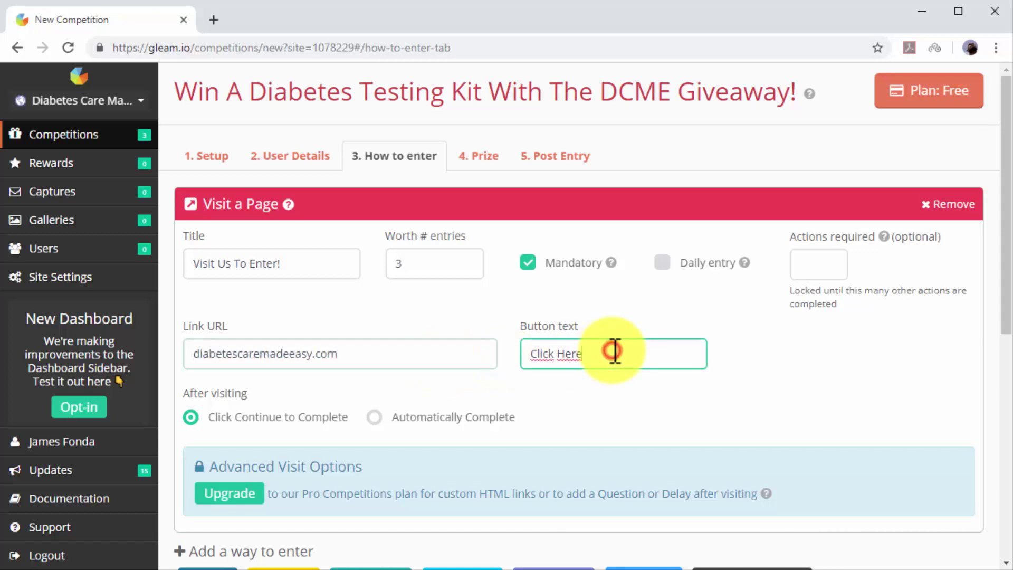
pyautogui.press('BackSpace')
pyautogui.press('BackSpace')
pyautogui.press('BackSpace')
pyautogui.press('BackSpace')
pyautogui.write('To Visit')
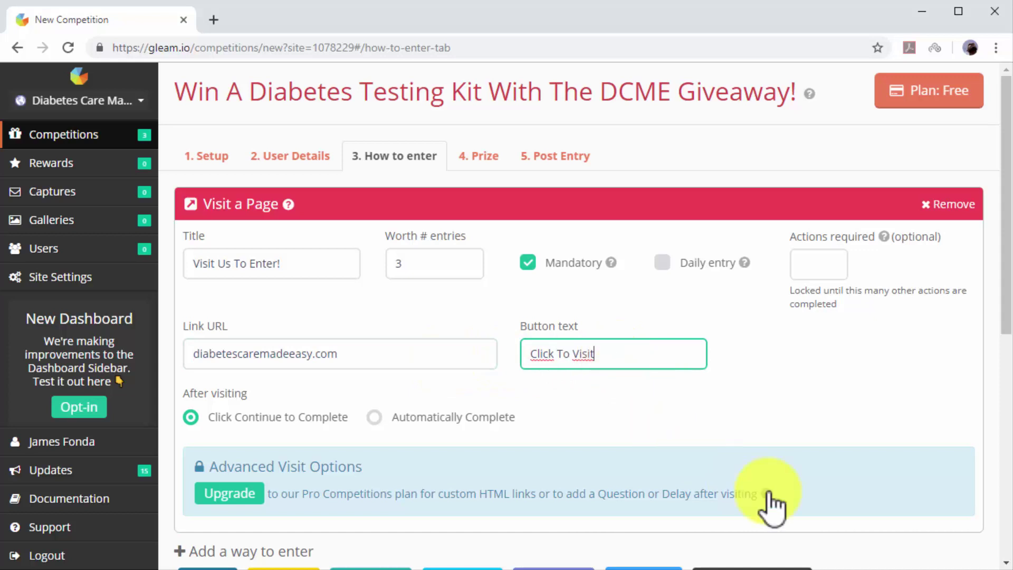
pyautogui.scroll(-5, 812, 507)
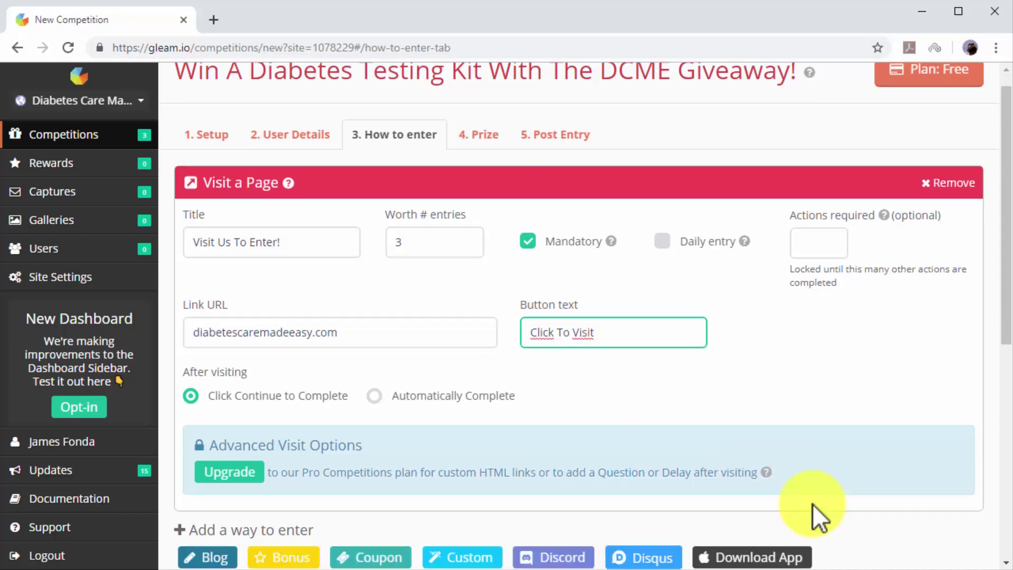
# Add a mandatory Visit YouTube Channel entry with the pasted channel URL.
pyautogui.click(799, 509)
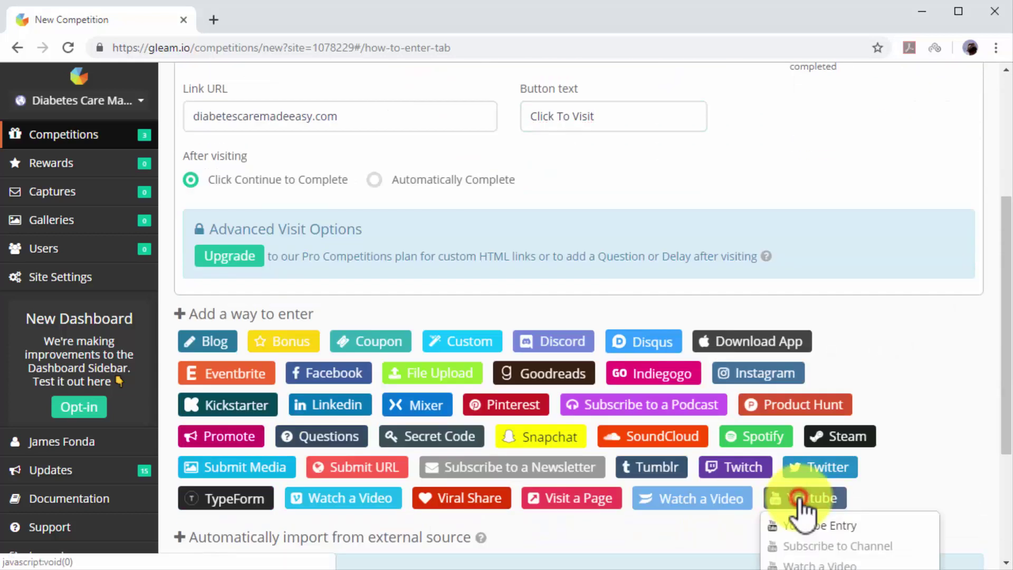
pyautogui.scroll(-1, 963, 496)
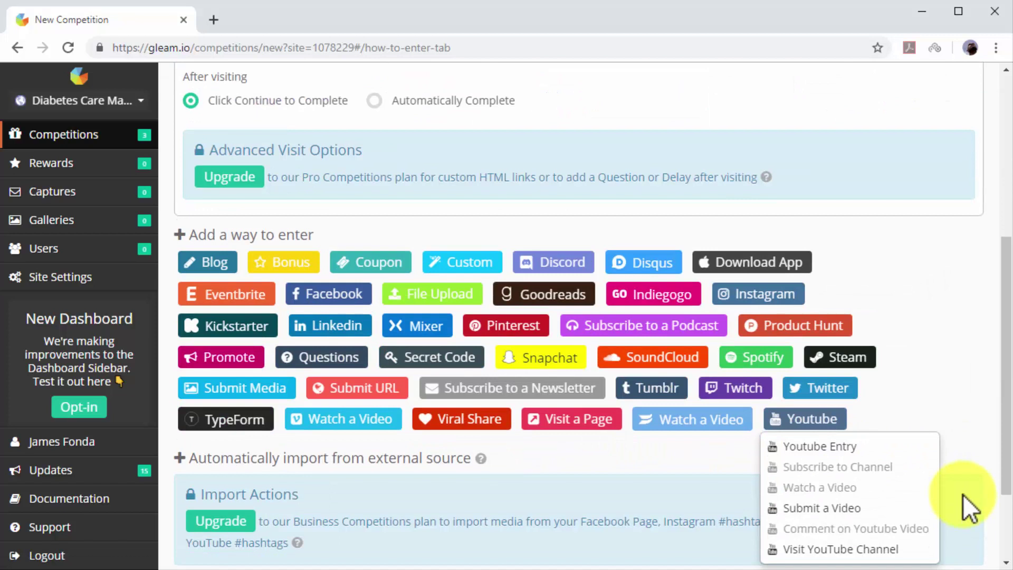
pyautogui.click(889, 550)
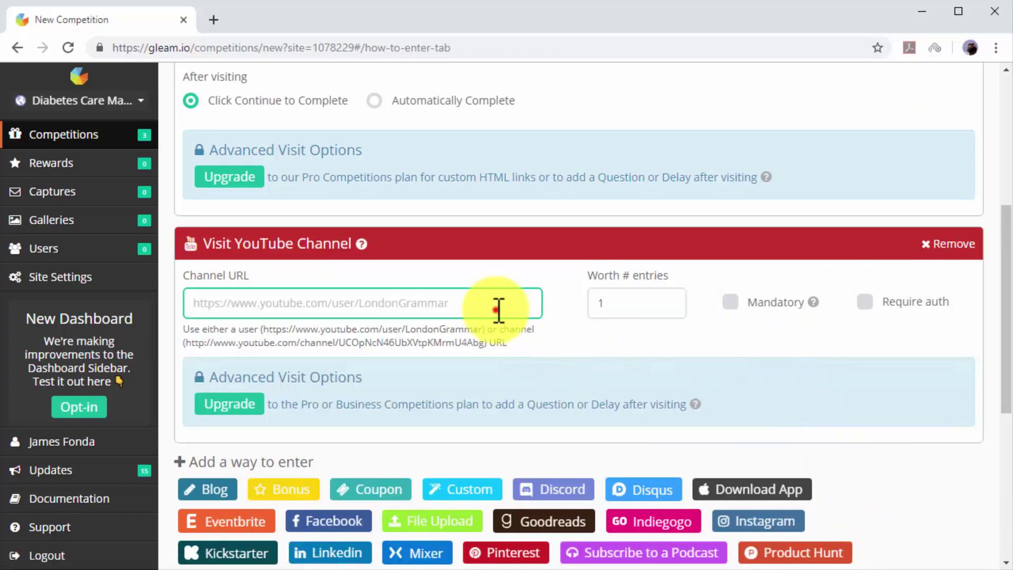
pyautogui.write('https://www.youtube.com/channel/UCLC4XAnuWKzuoZps-fiCuQ7')
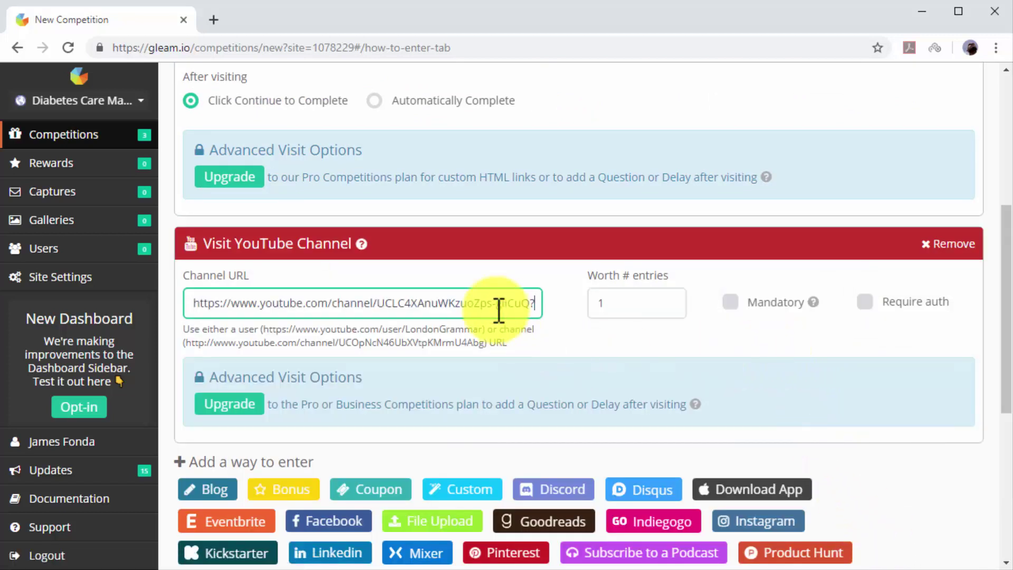
pyautogui.click(730, 303)
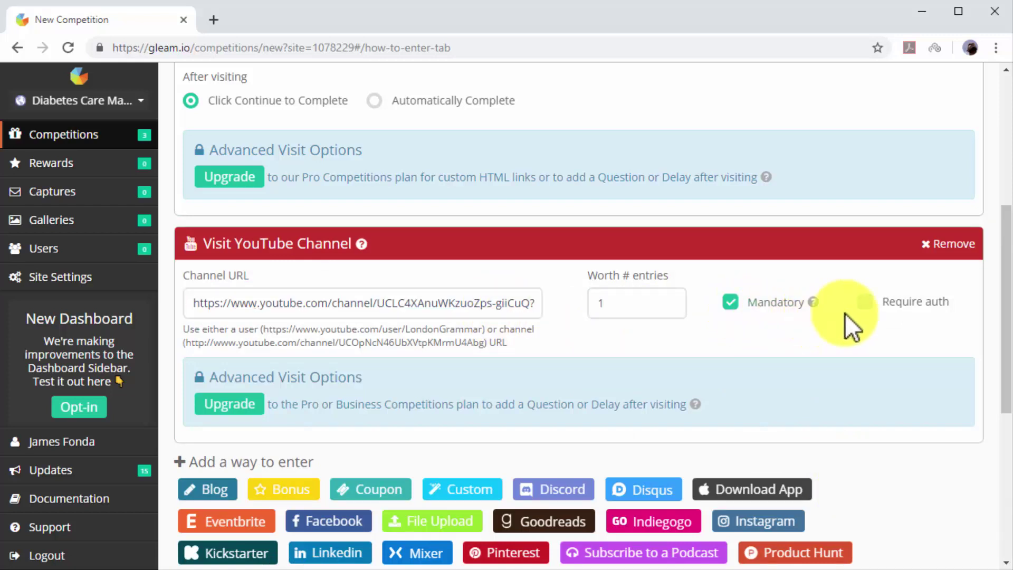
# Require authentication on the YouTube entry and add a Visit on Facebook entry.
pyautogui.click(862, 303)
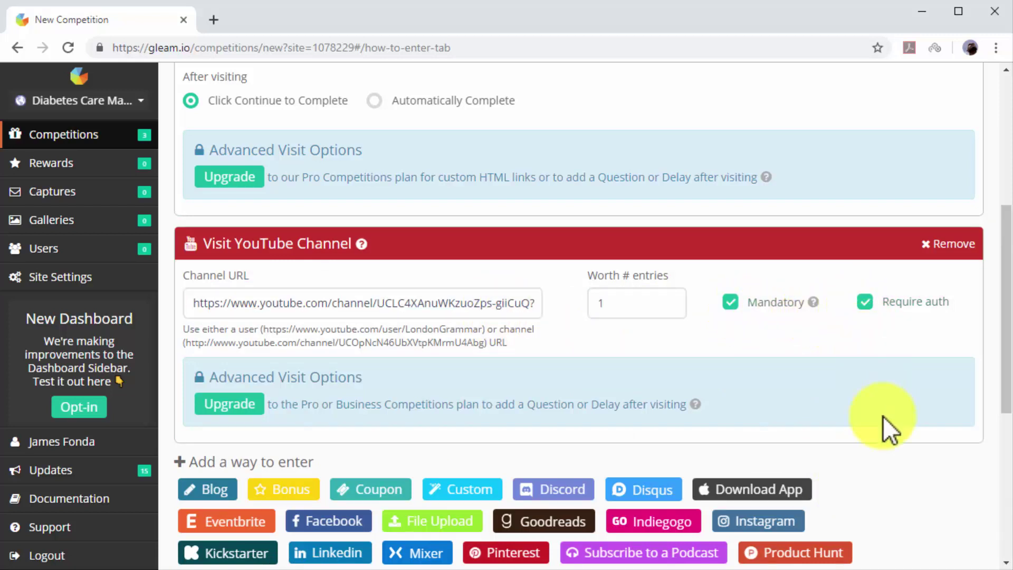
pyautogui.scroll(-4, 882, 416)
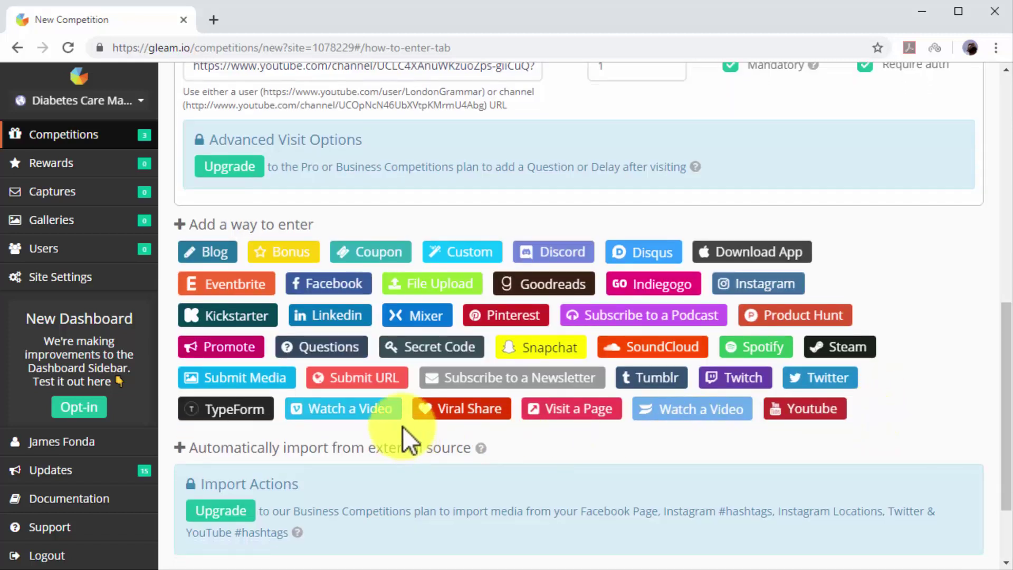
pyautogui.click(357, 285)
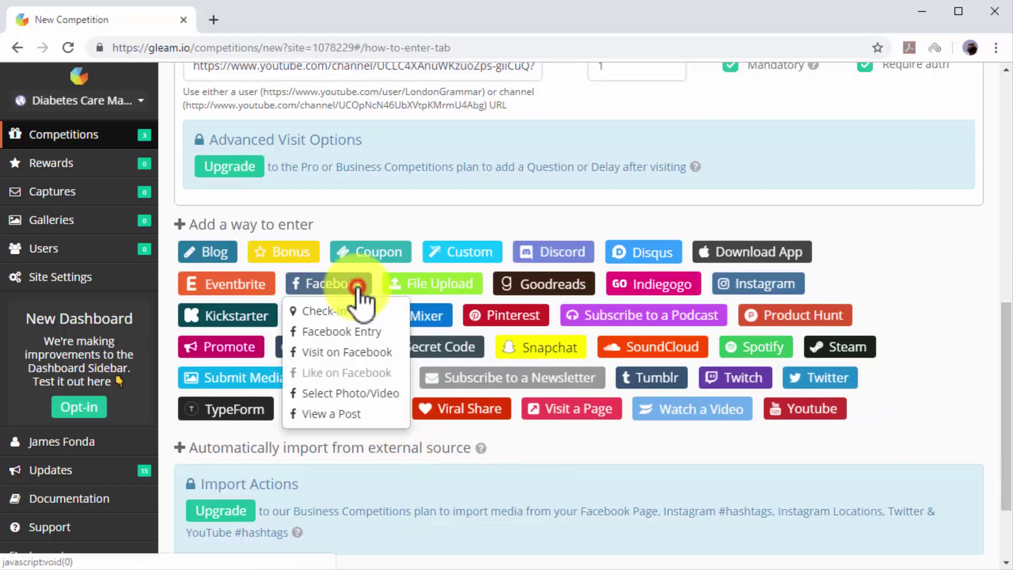
pyautogui.click(377, 349)
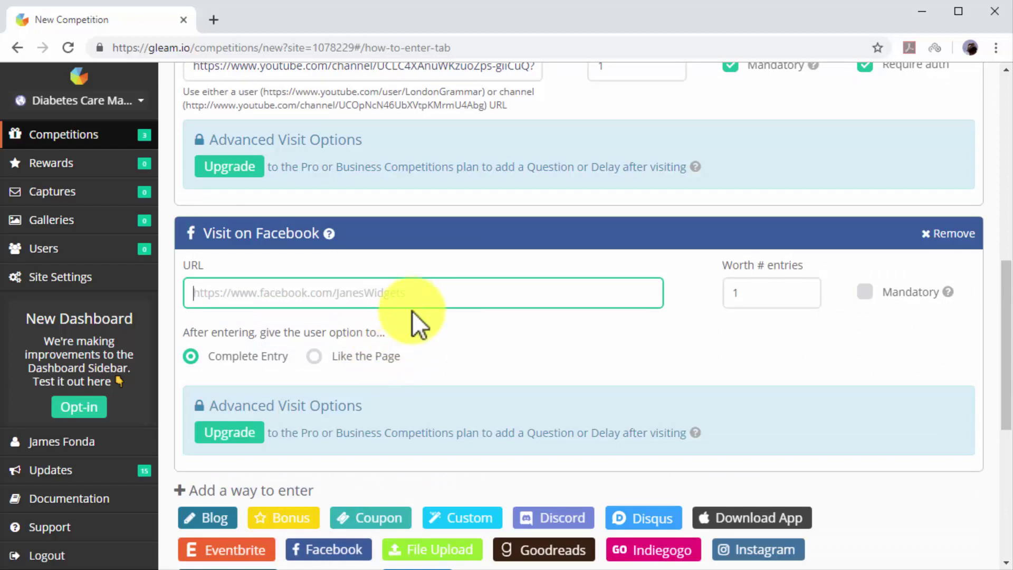
# Give the Facebook entry the pasted page URL, enable Like the Page, and mark it mandatory.
pyautogui.click(425, 295)
pyautogui.hotkey('ctrl', 'v')
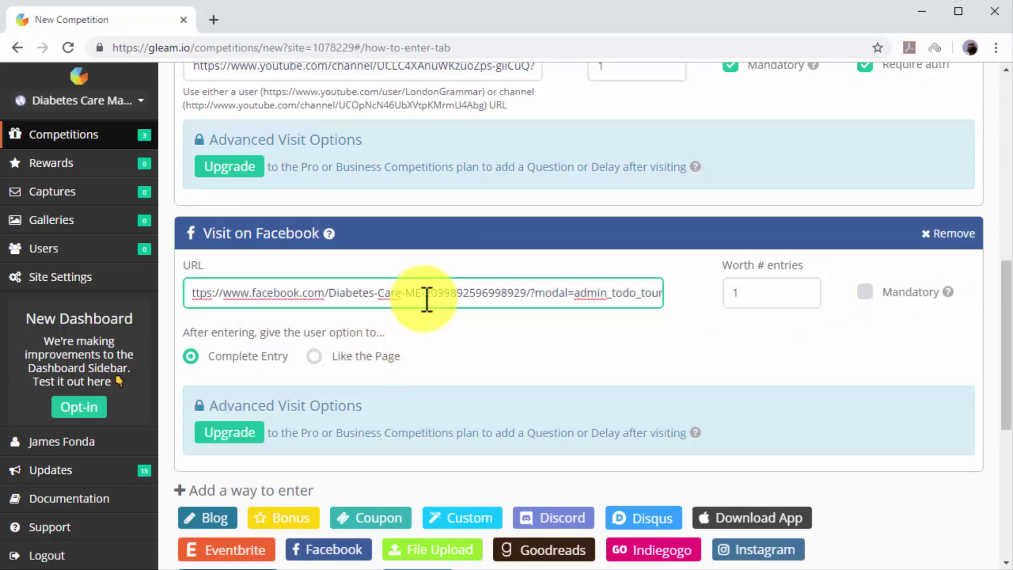
pyautogui.click(363, 357)
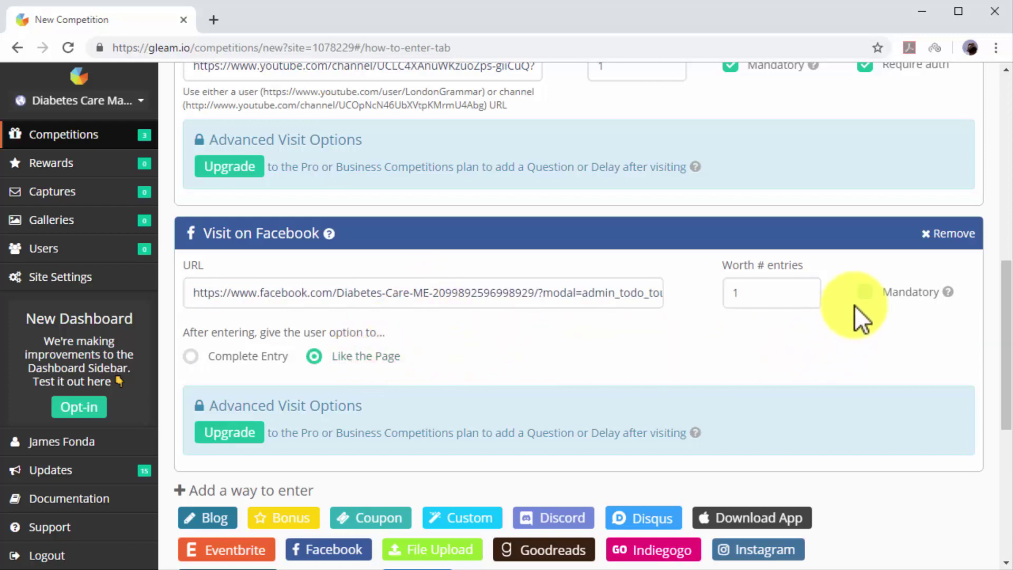
pyautogui.click(863, 294)
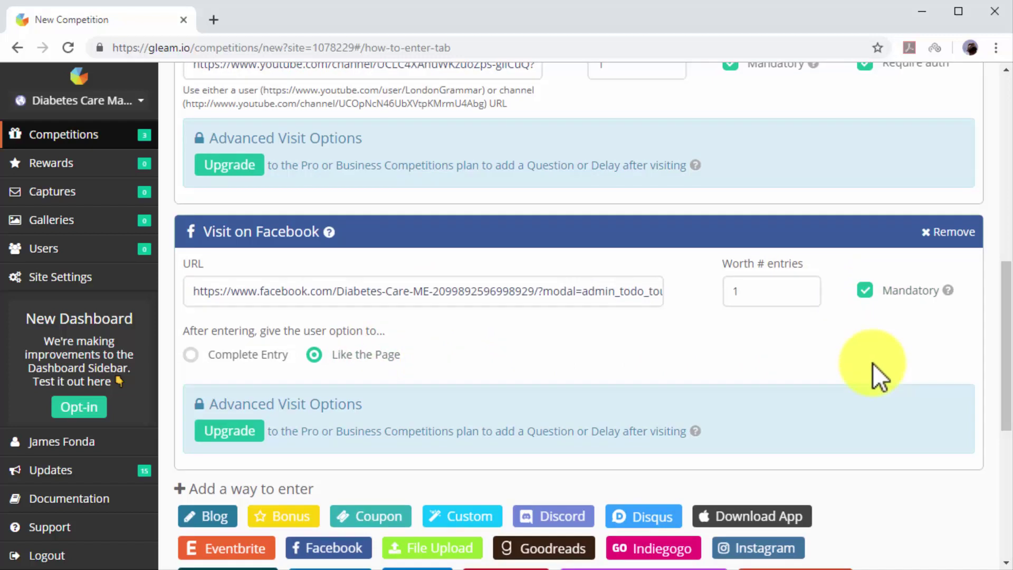
pyautogui.scroll(-3, 874, 365)
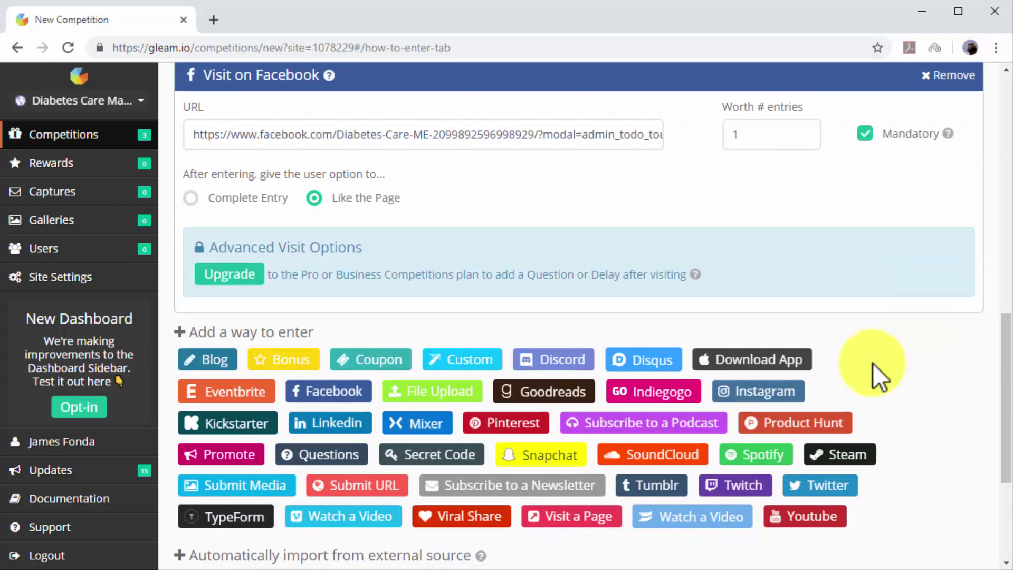
# Add a mandatory Follow on Twitter entry for the site's Twitter username (diabetescaremad…).
pyautogui.click(839, 485)
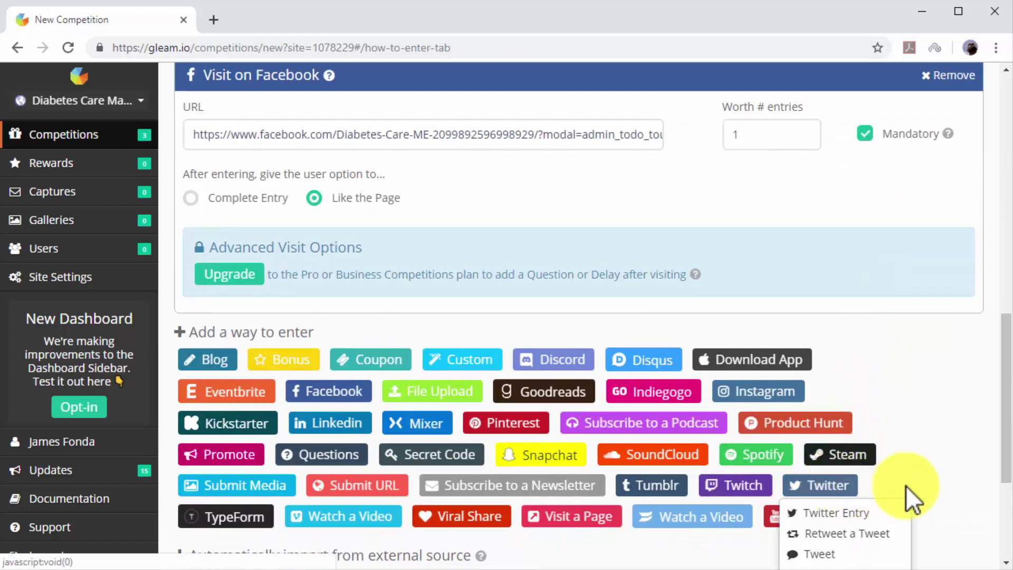
pyautogui.scroll(-1, 931, 484)
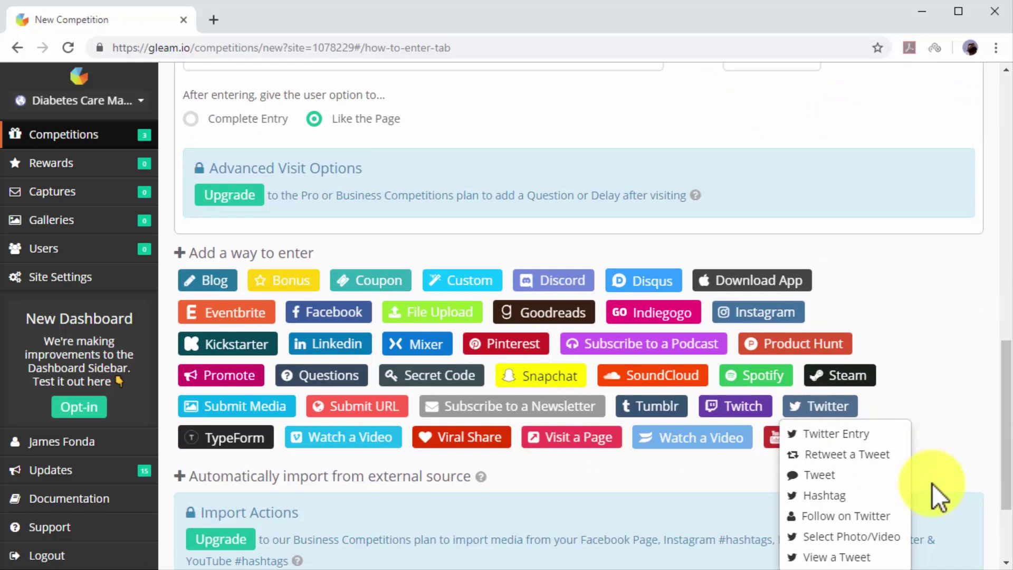
pyautogui.click(891, 516)
pyautogui.write('d')
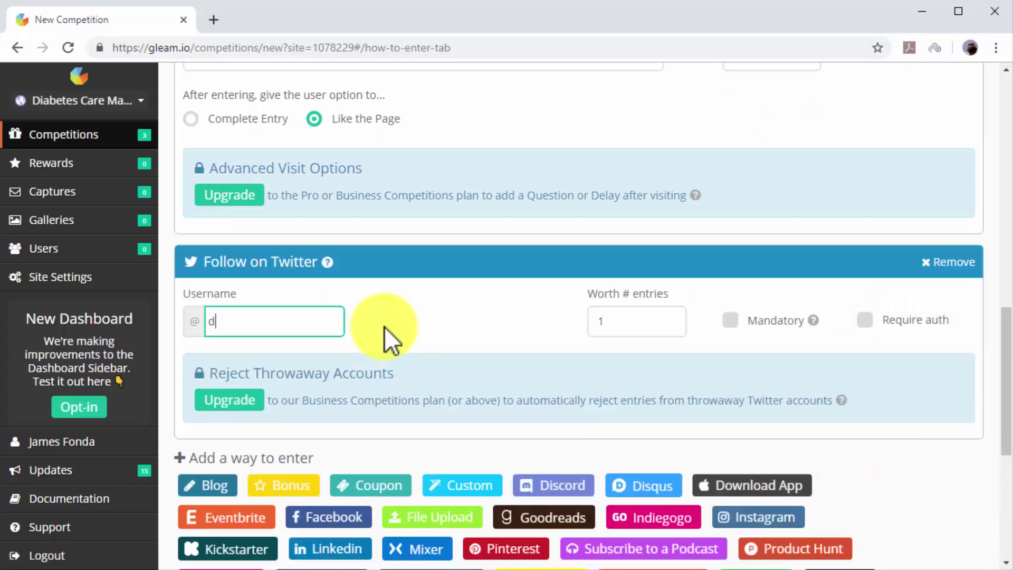
pyautogui.write('iabetescaremad')
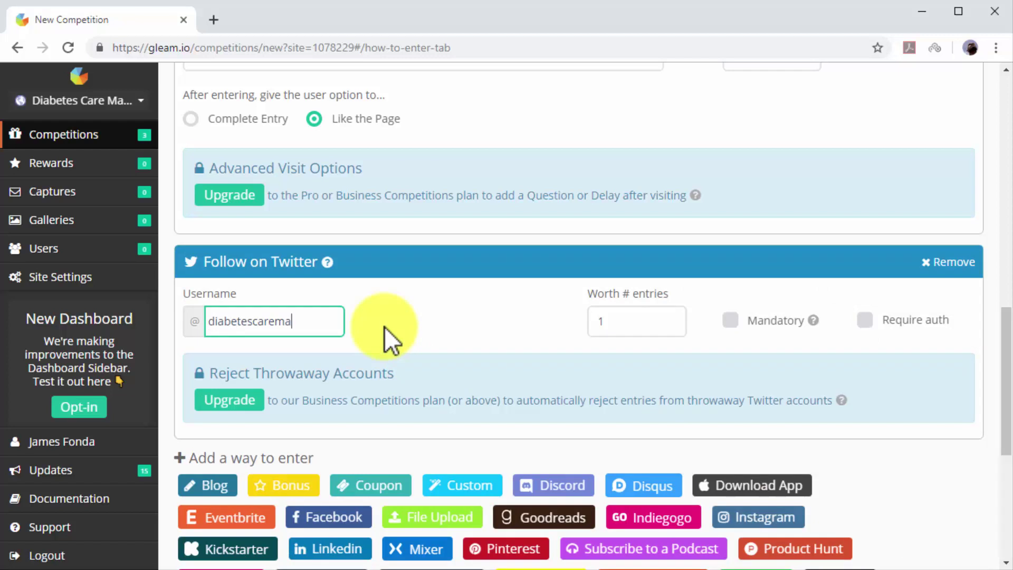
pyautogui.click(729, 320)
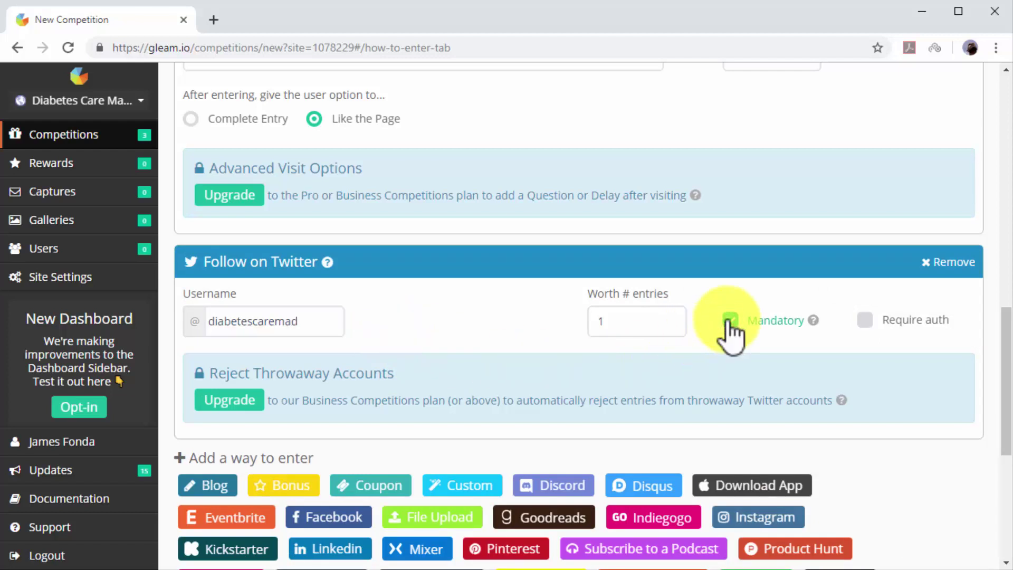
# Add a mandatory Instagram Visit a Profile entry for the site's profile (diabetescaremade…).
pyautogui.scroll(-1, 859, 450)
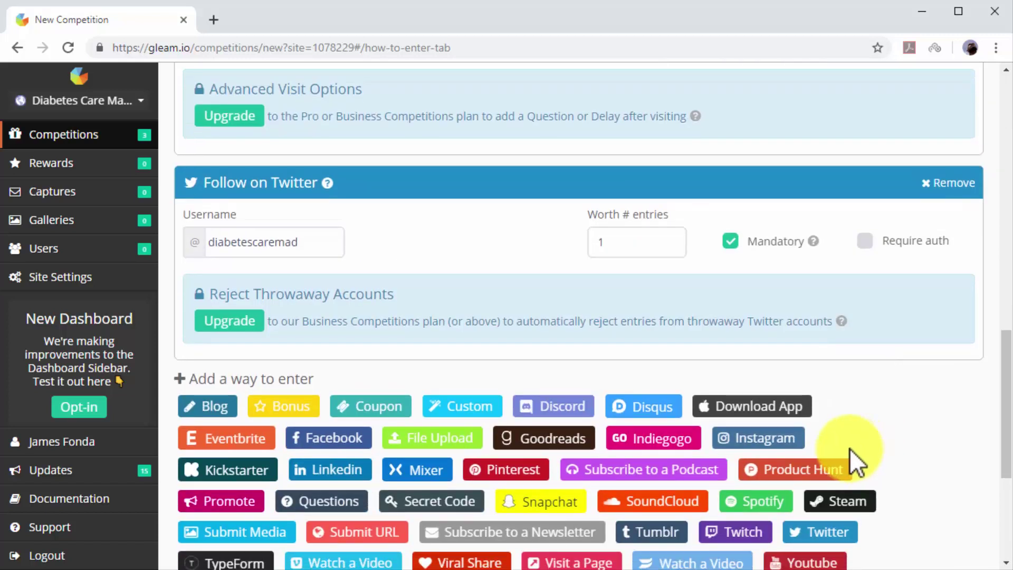
pyautogui.click(791, 442)
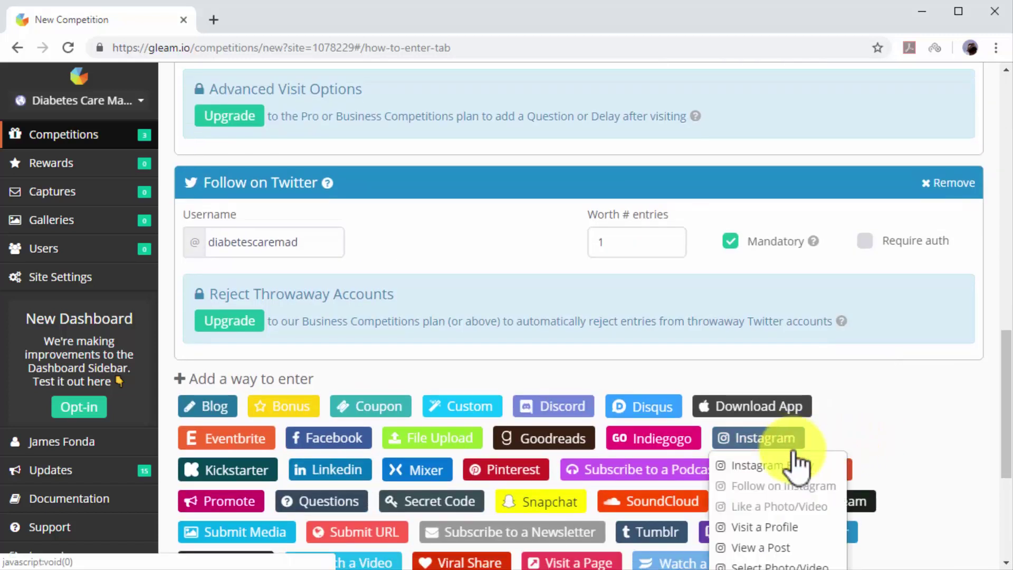
pyautogui.click(788, 524)
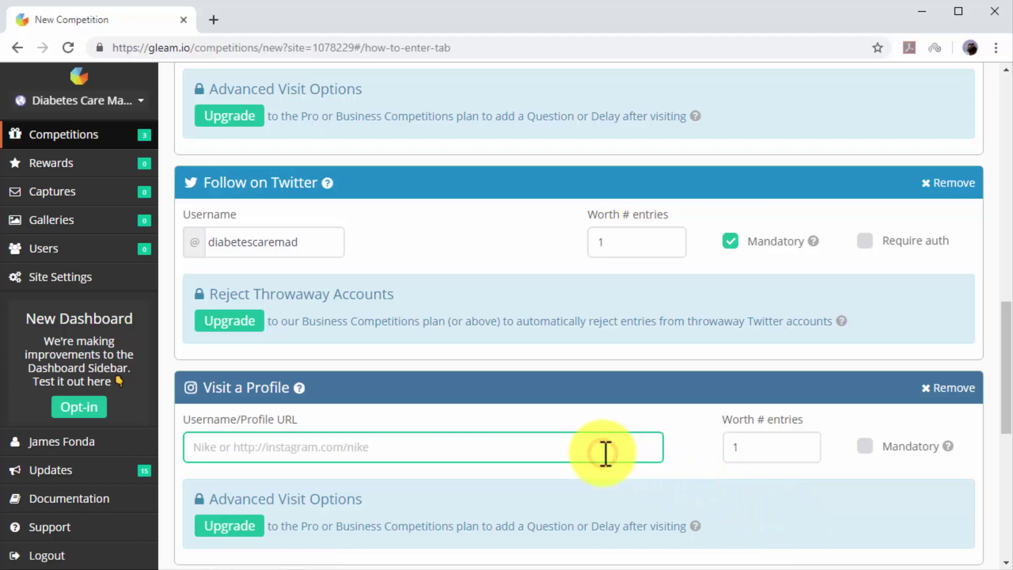
pyautogui.write('diabetesc')
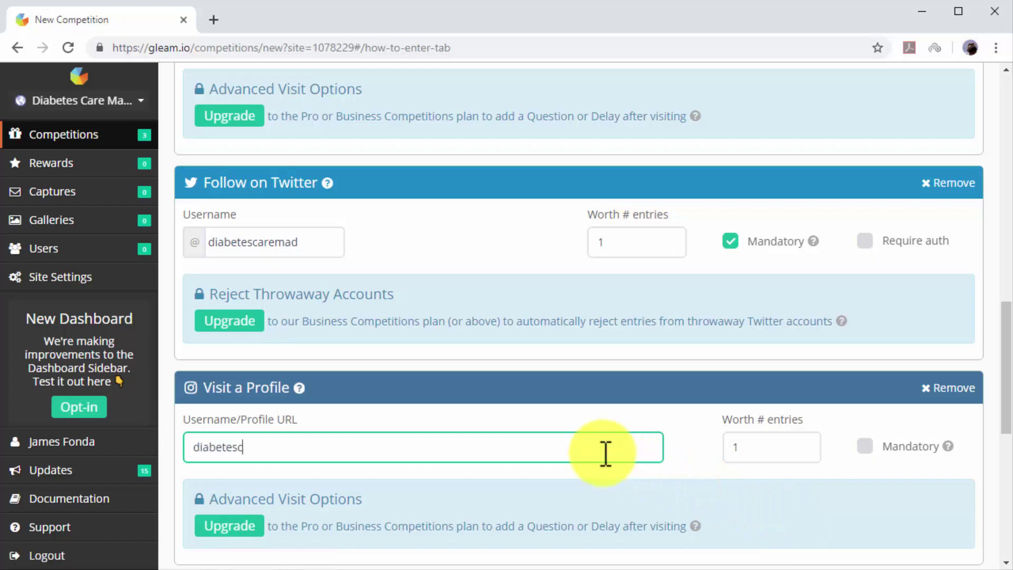
pyautogui.write('aremade')
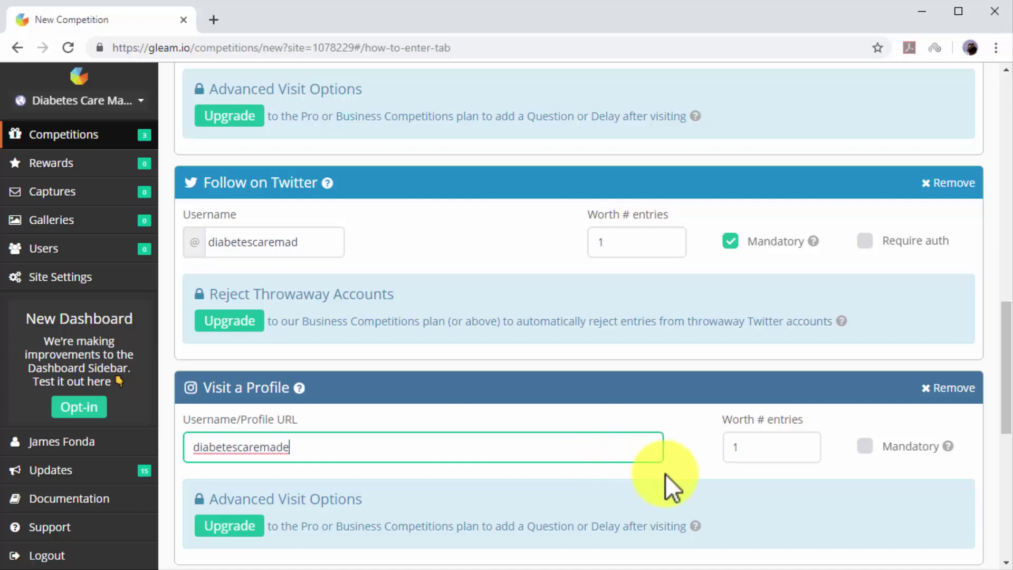
pyautogui.click(864, 447)
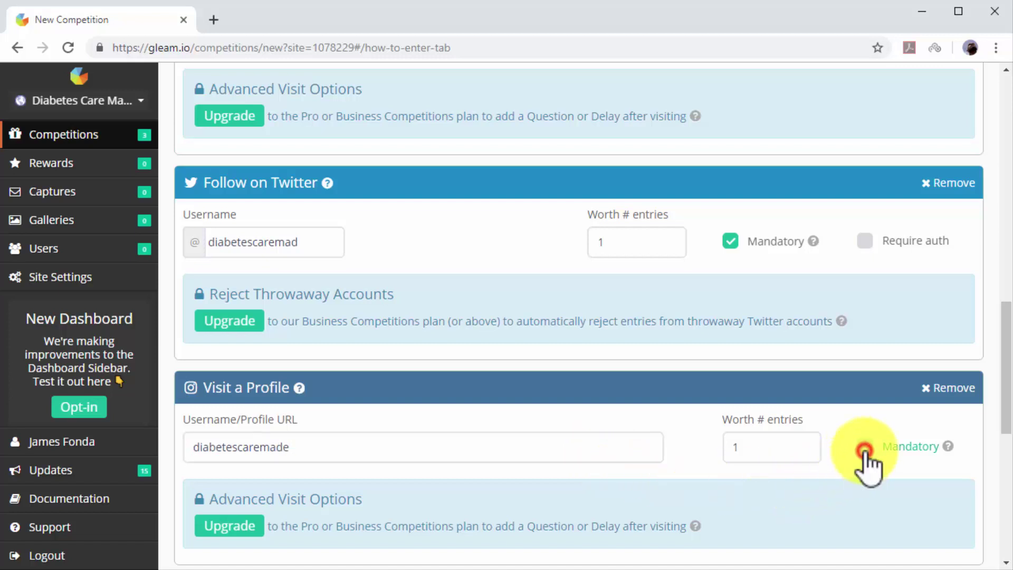
# Scroll through the five entry methods and back up to the top of the form.
pyautogui.scroll(-6, 884, 493)
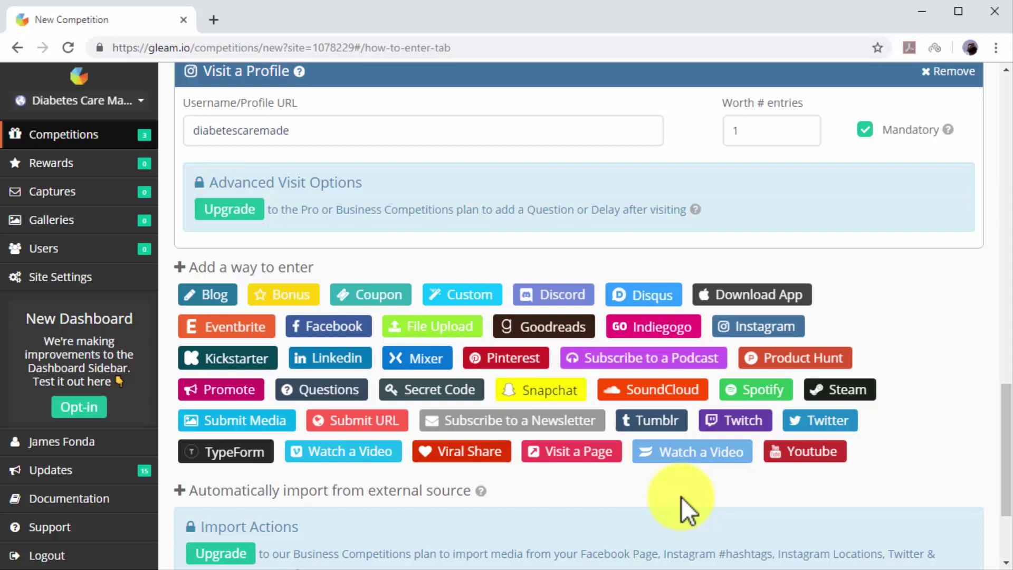
pyautogui.scroll(1, 980, 279)
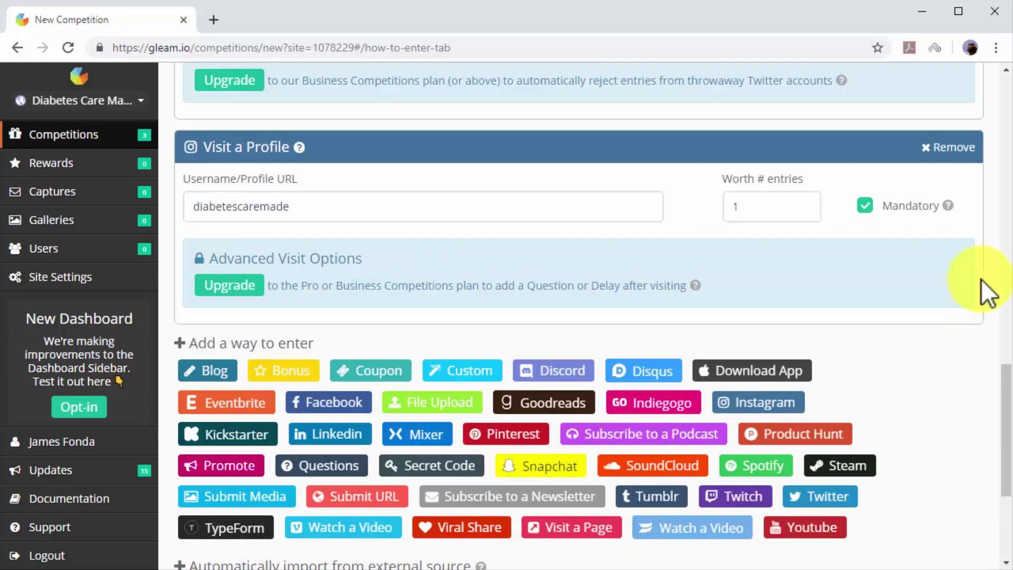
pyautogui.scroll(10, 980, 280)
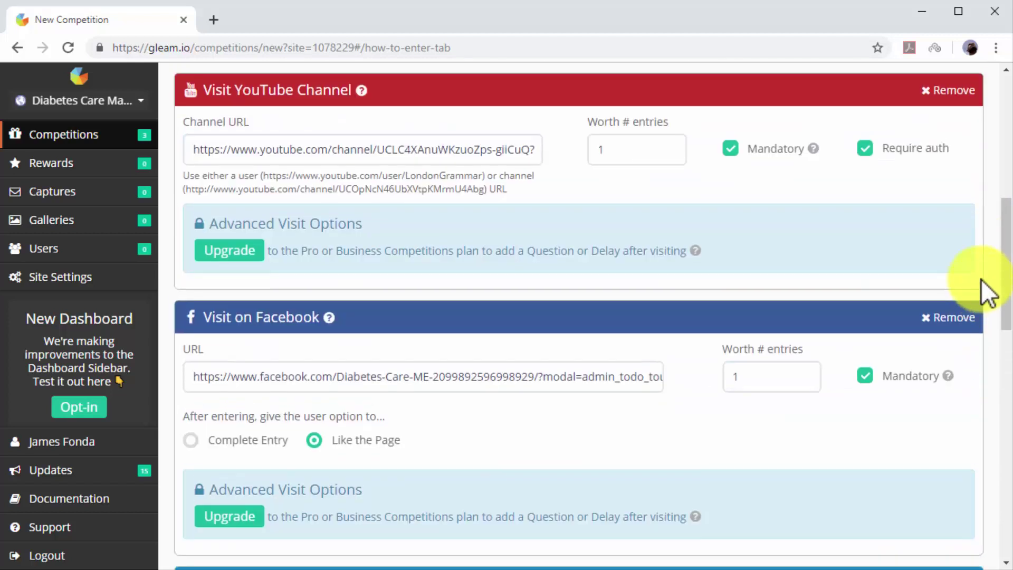
pyautogui.scroll(7, 980, 279)
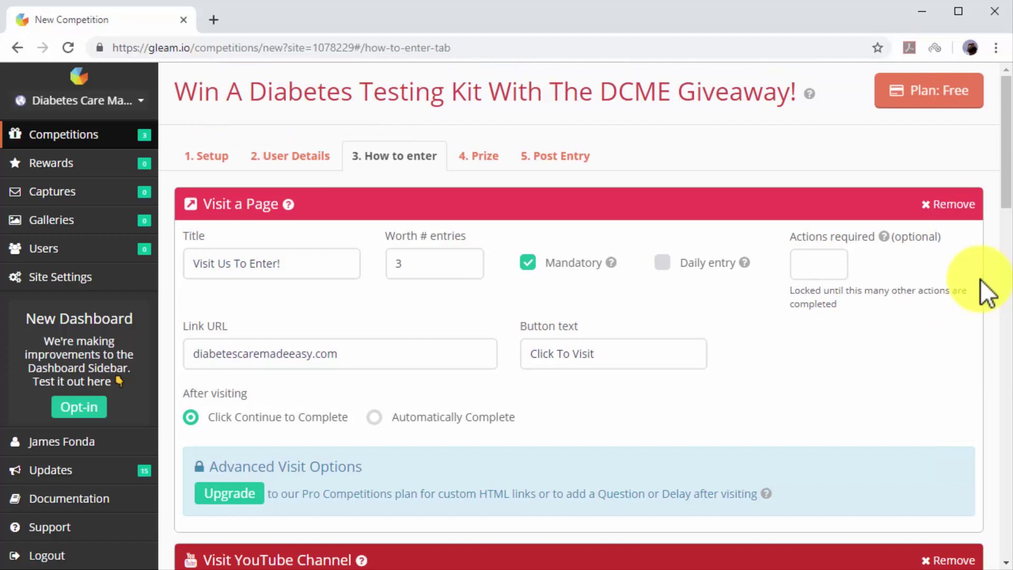
# On the Prize step, name the prize Contour Testing Kit and set 3 winners.
pyautogui.click(484, 153)
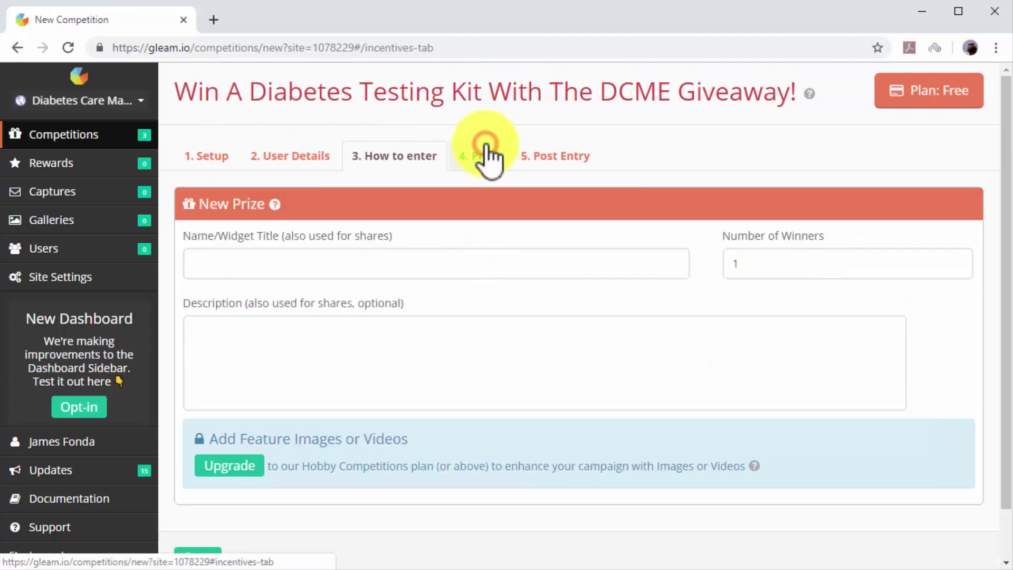
pyautogui.click(468, 261)
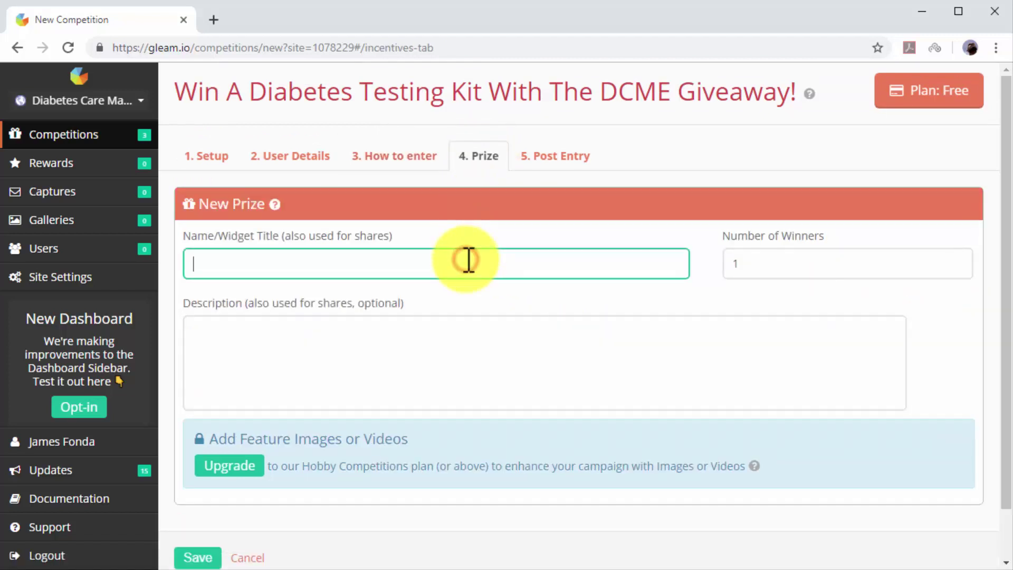
pyautogui.press('Down')
pyautogui.press('Return')
pyautogui.click(760, 274)
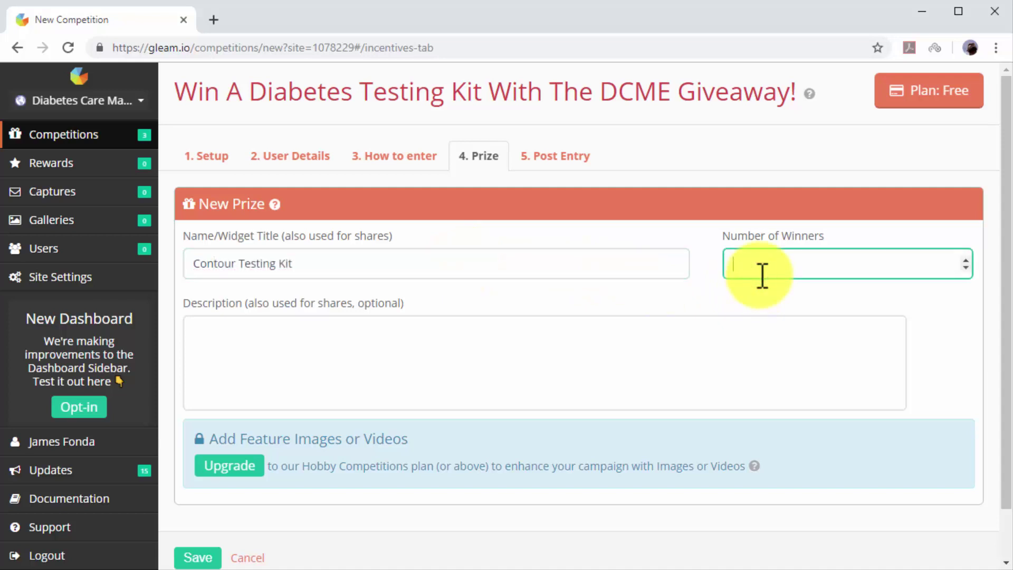
# Describe it as 'Complete Contour Diabetes Testing Kit Worth Over $90!' and save the prize.
pyautogui.click(737, 348)
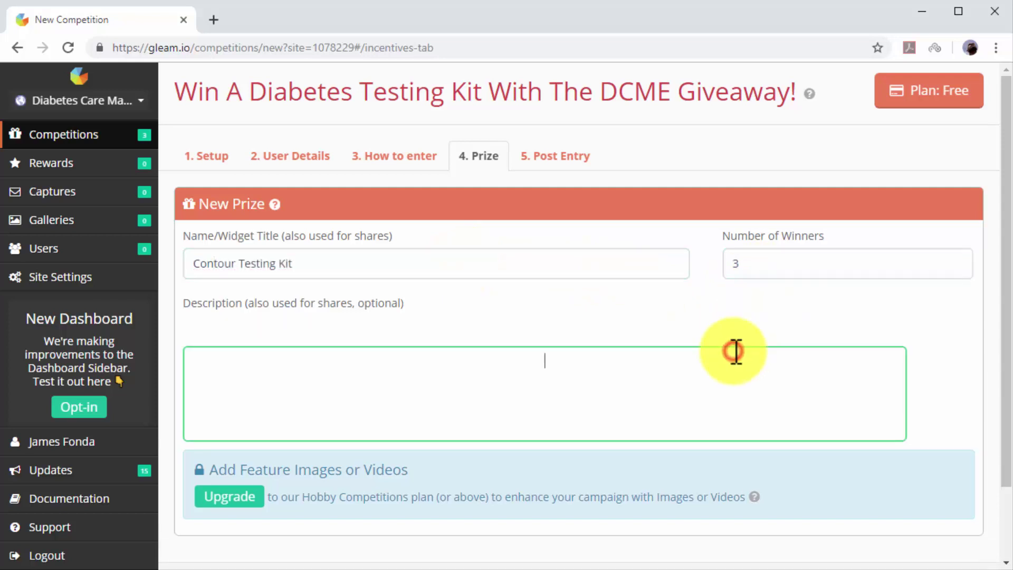
pyautogui.write('Comple')
pyautogui.scroll(-2, 736, 351)
pyautogui.press('Down')
pyautogui.press('Return')
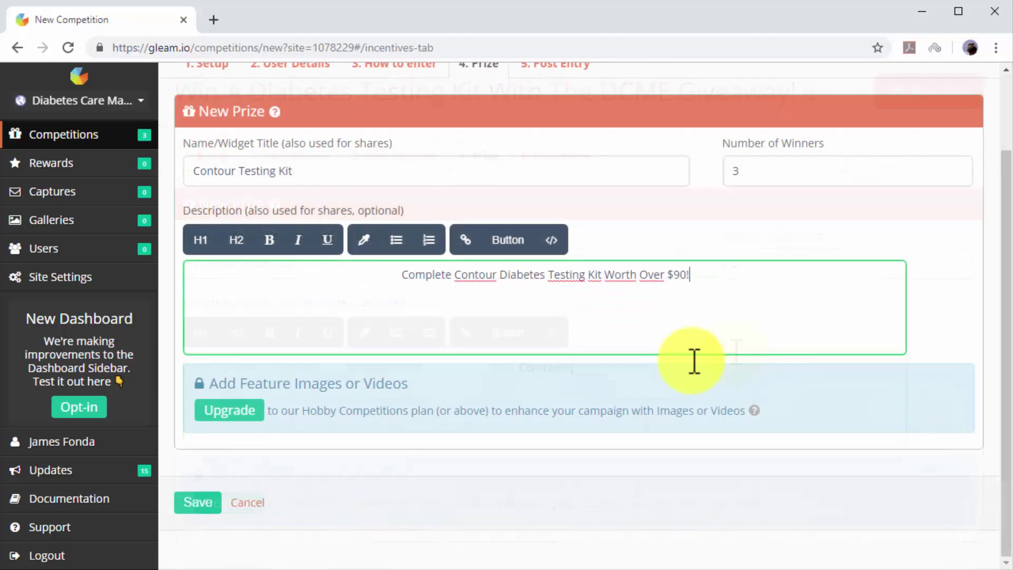
pyautogui.click(207, 511)
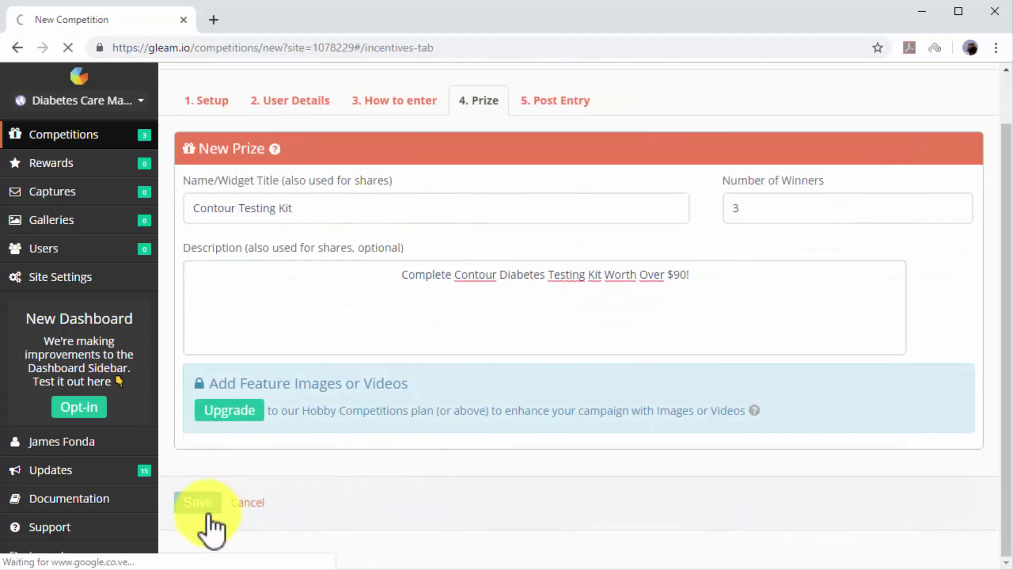